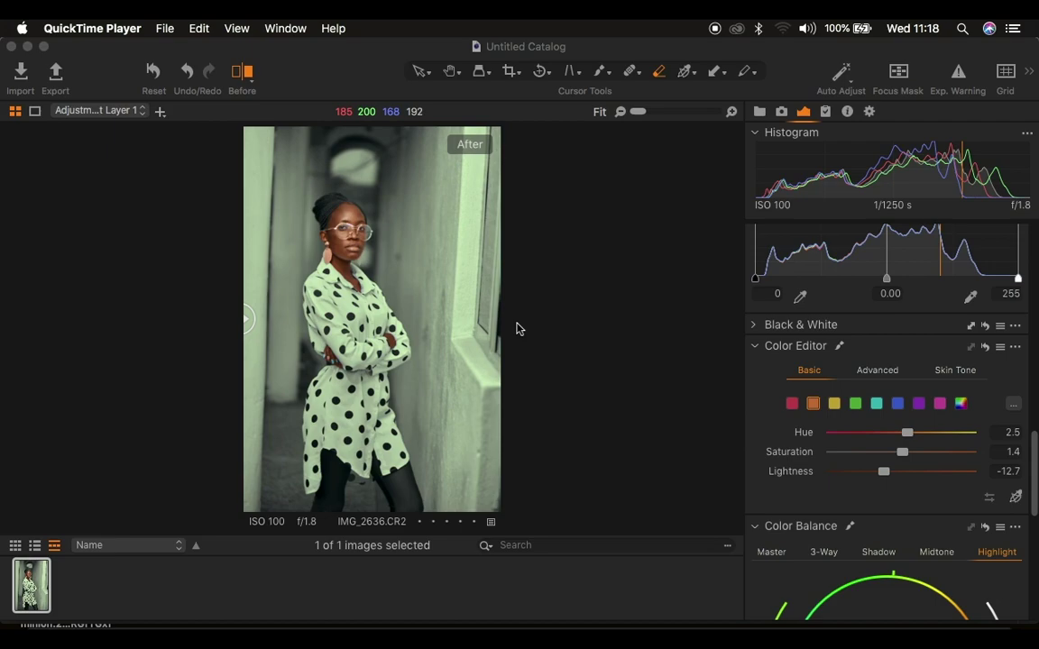
Compare the ungraded and graded versions of the photo by sweeping the before/after divider across the whole image.
{"action": "left_click", "coordinate": [250, 321]}
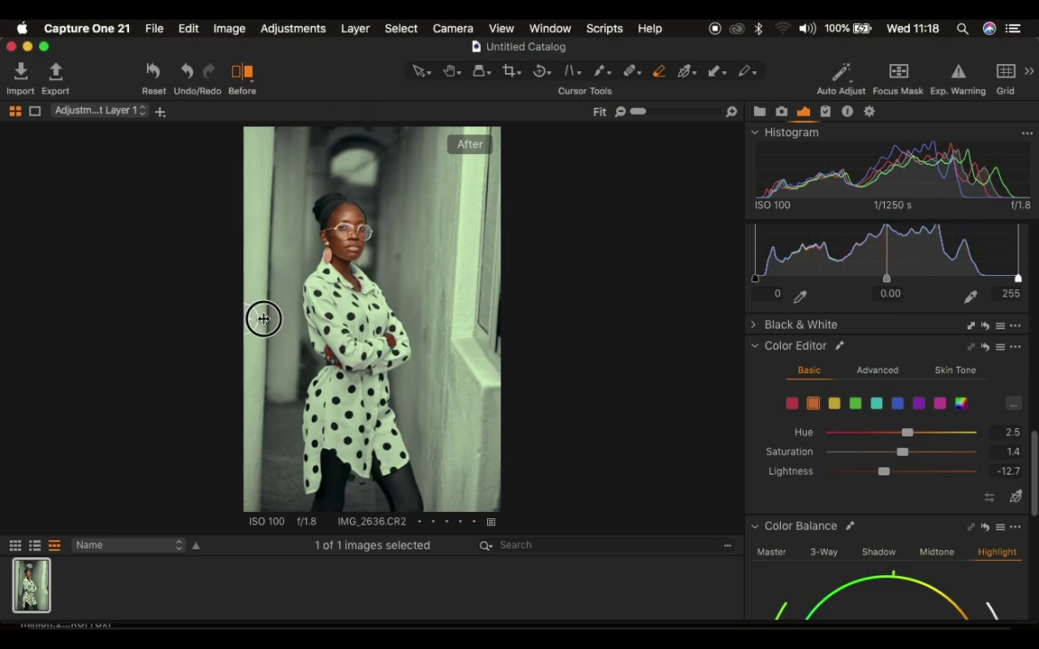
{"action": "left_click_drag", "start_coordinate": [256, 318], "coordinate": [539, 319]}
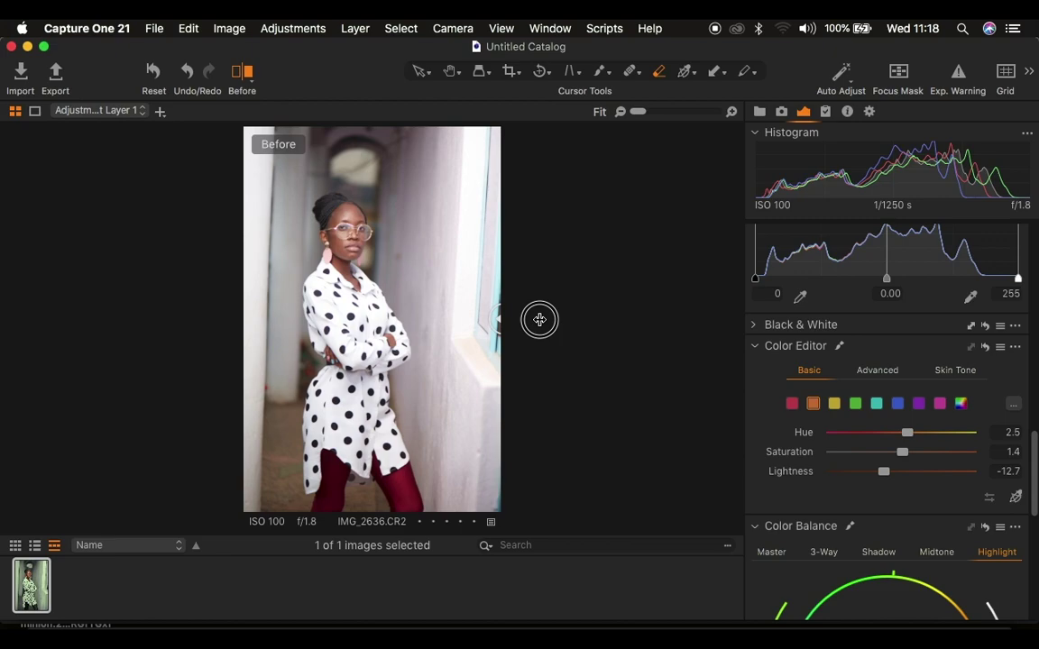
{"action": "left_click_drag", "start_coordinate": [539, 319], "coordinate": [171, 325]}
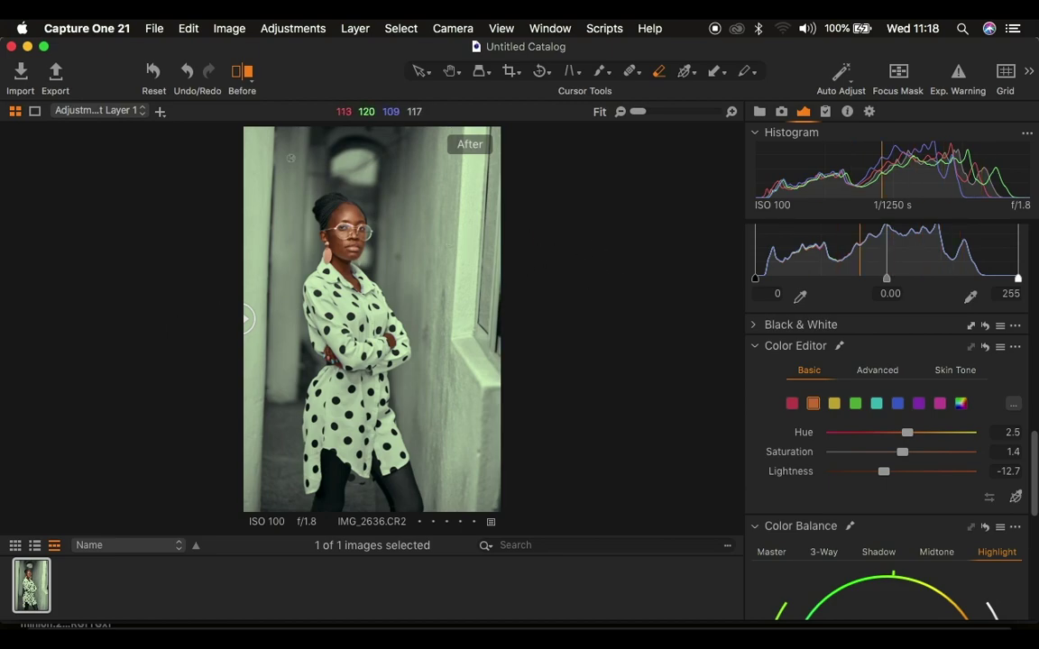
Reset all adjustments on IMG_2636.CR2 to return it to the original photo.
{"action": "left_click", "coordinate": [154, 72]}
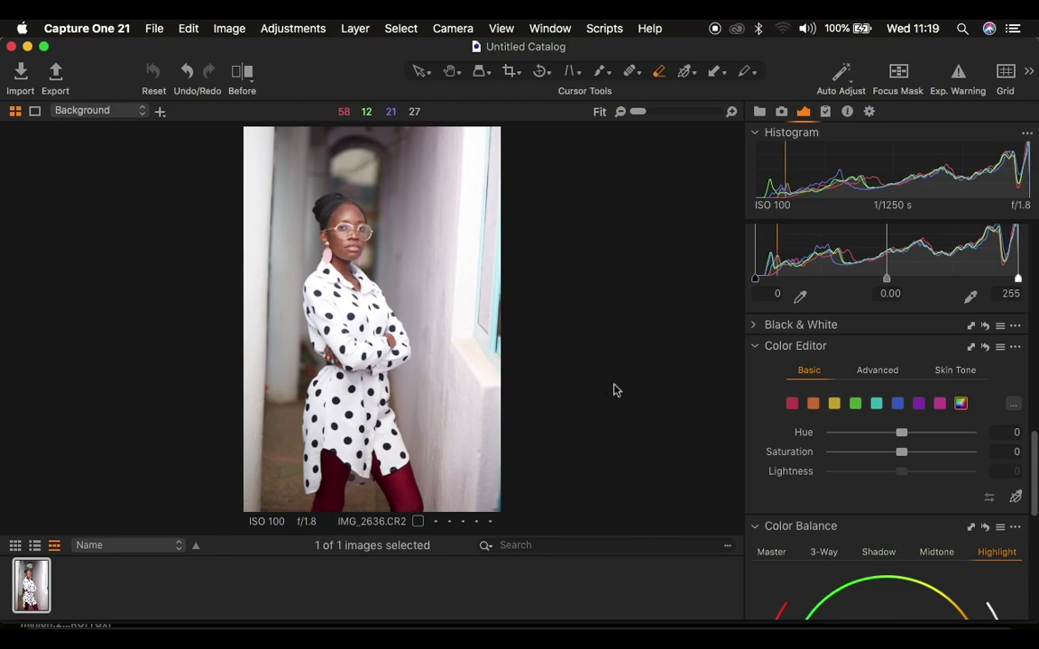
{"action": "scroll", "coordinate": [857, 342], "scroll_direction": "up", "scroll_amount": 10}
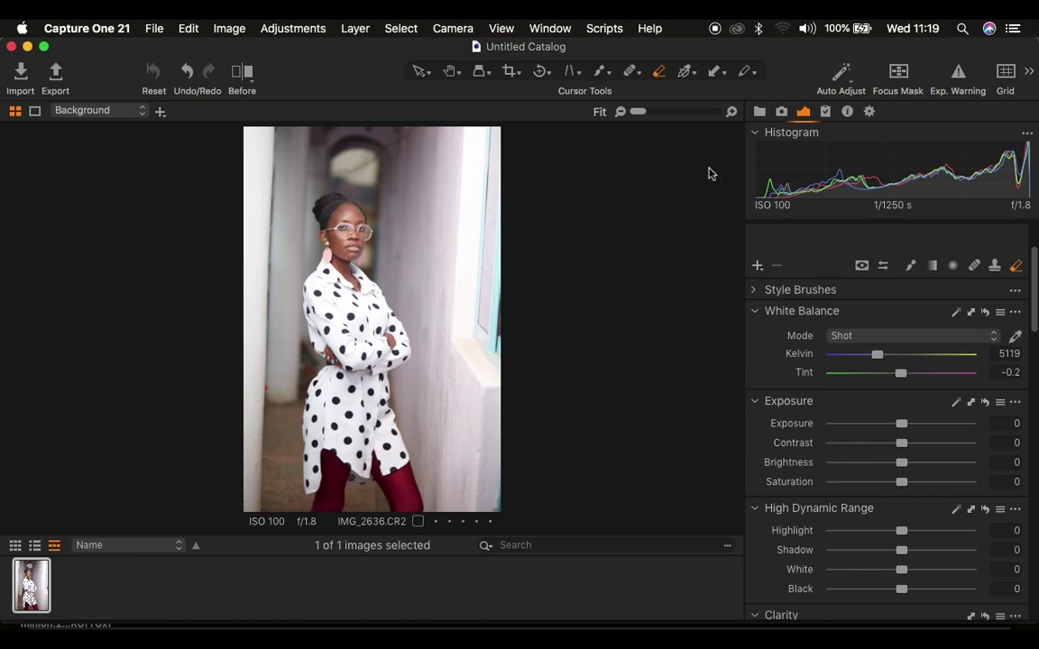
{"action": "left_click", "coordinate": [553, 29]}
{"action": "mouse_move", "coordinate": [560, 55]}
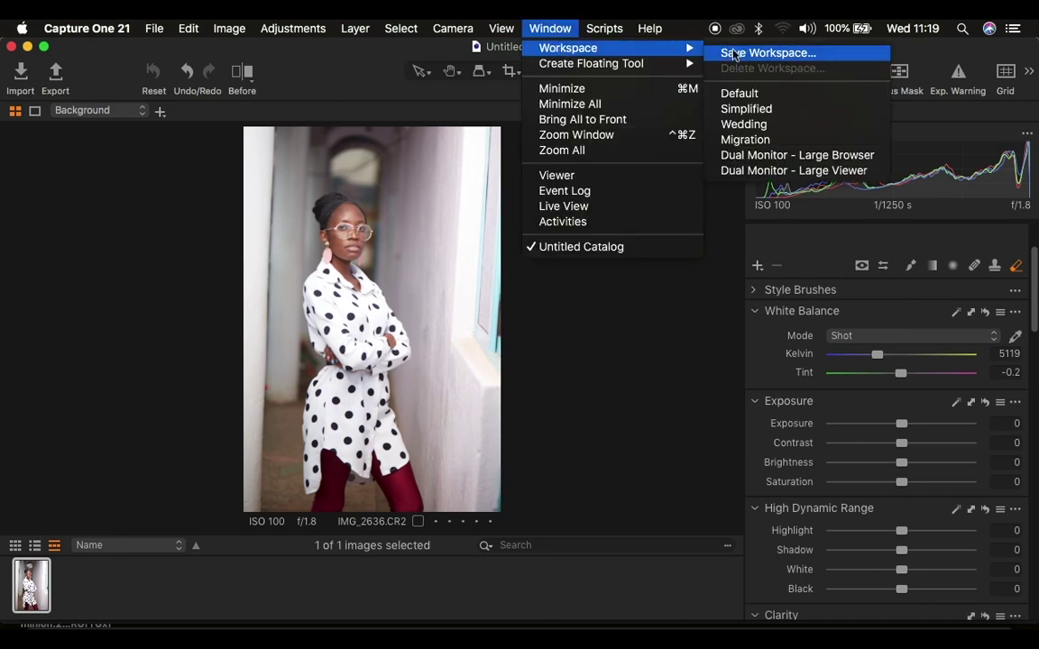
{"action": "left_click", "coordinate": [761, 348]}
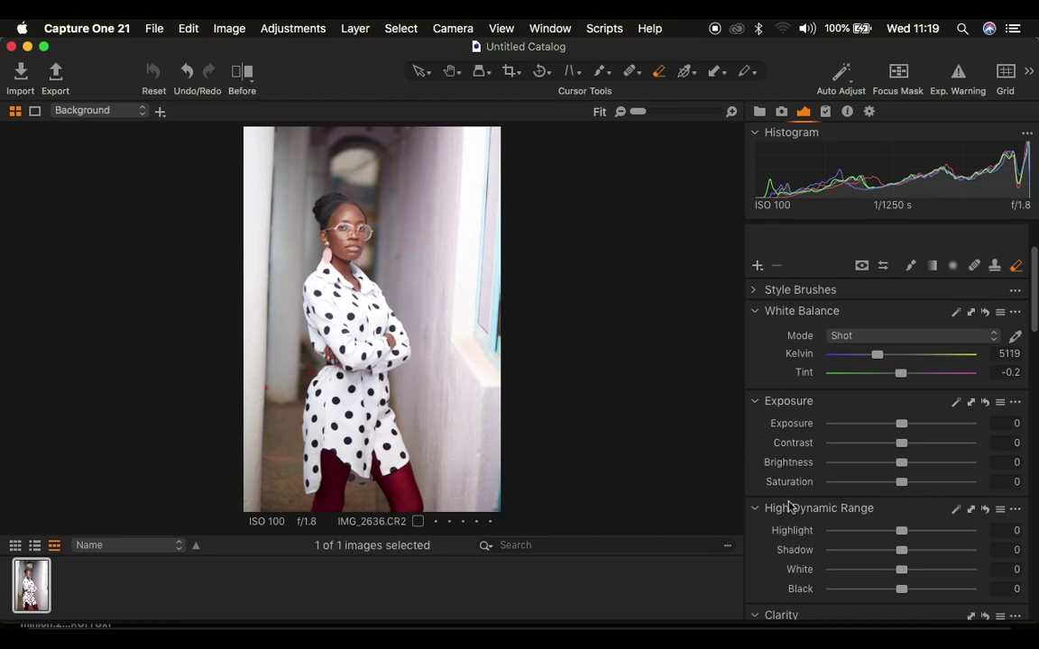
{"action": "right_click", "coordinate": [762, 360]}
{"action": "mouse_move", "coordinate": [808, 364]}
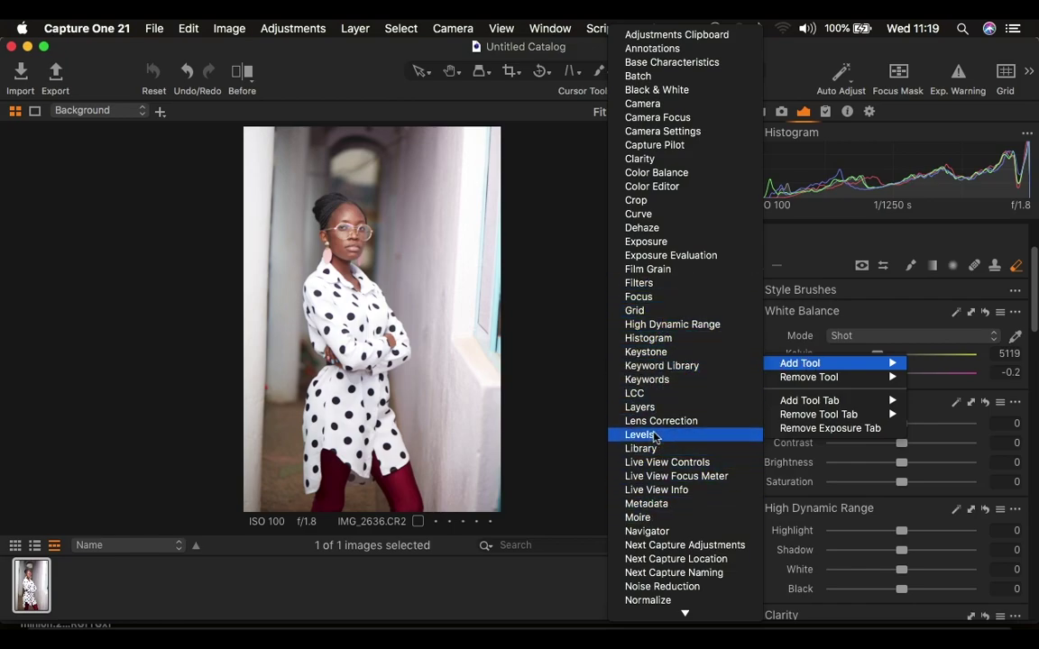
{"action": "left_click", "coordinate": [822, 260]}
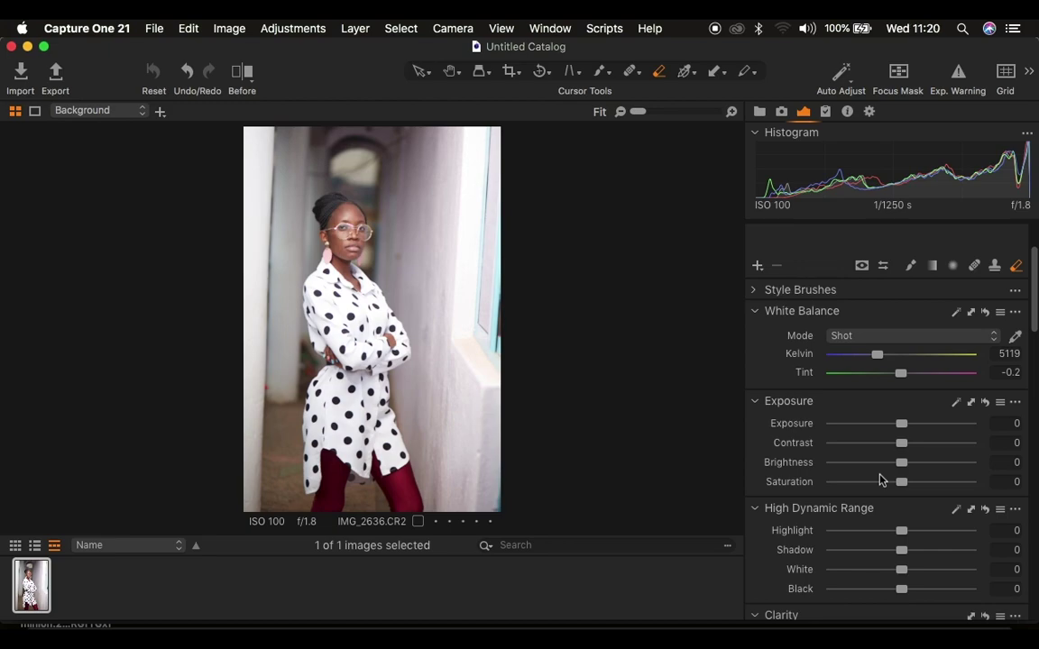
Set the background layer's High Dynamic Range Highlight and White to -100, Exposure to -0.33 and Contrast to 7.
{"action": "left_click", "coordinate": [900, 533]}
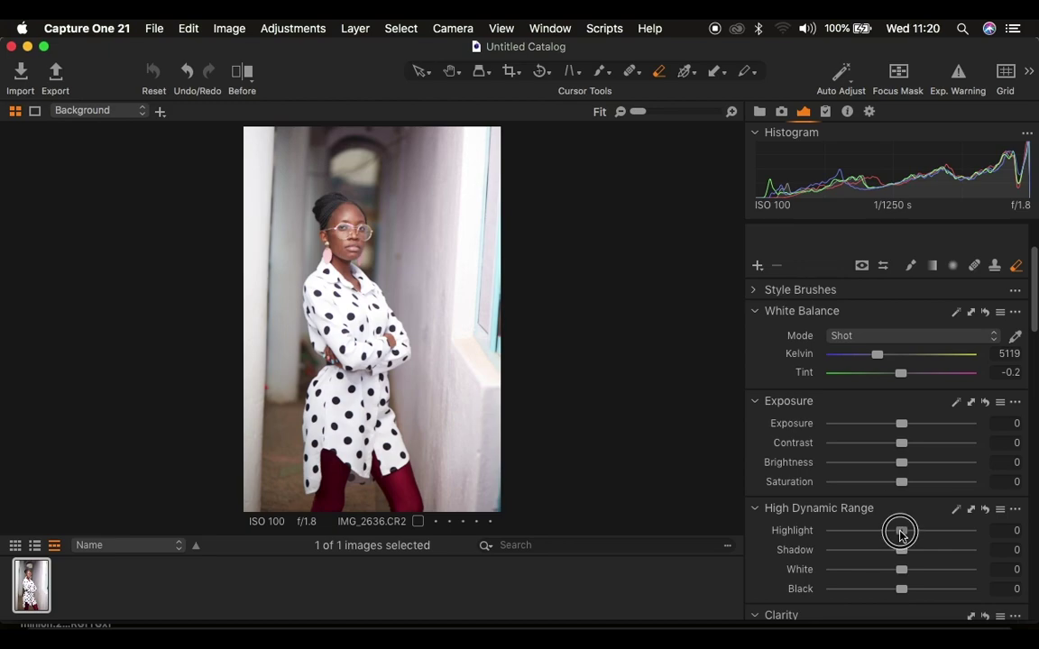
{"action": "left_click_drag", "start_coordinate": [900, 533], "coordinate": [804, 531]}
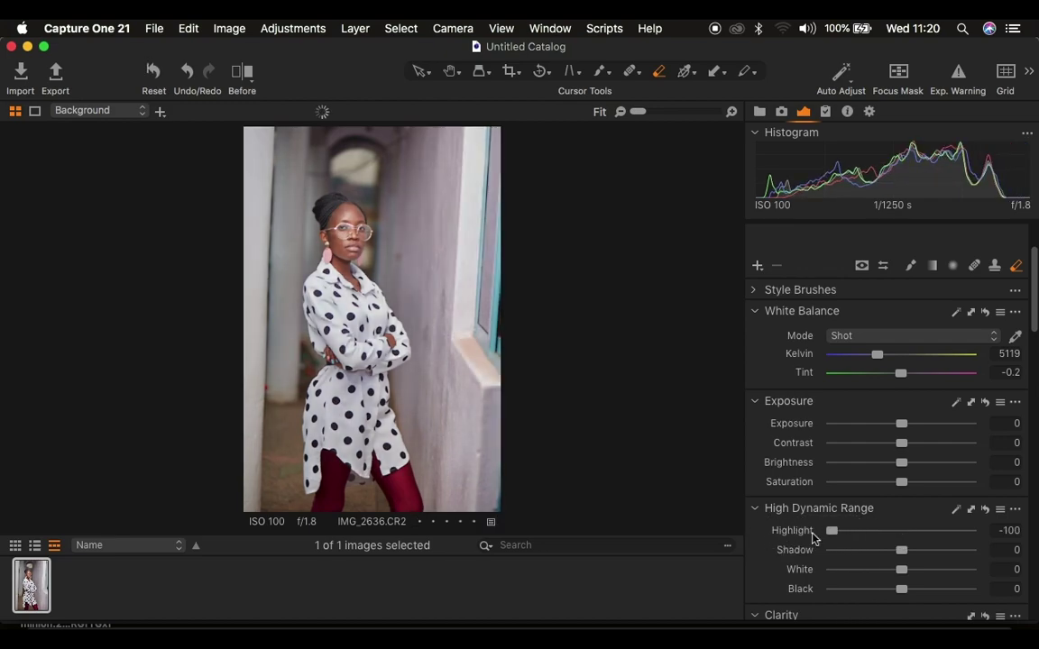
{"action": "scroll", "coordinate": [920, 557], "scroll_direction": "down", "scroll_amount": 1}
{"action": "left_click_drag", "start_coordinate": [899, 544], "coordinate": [781, 544]}
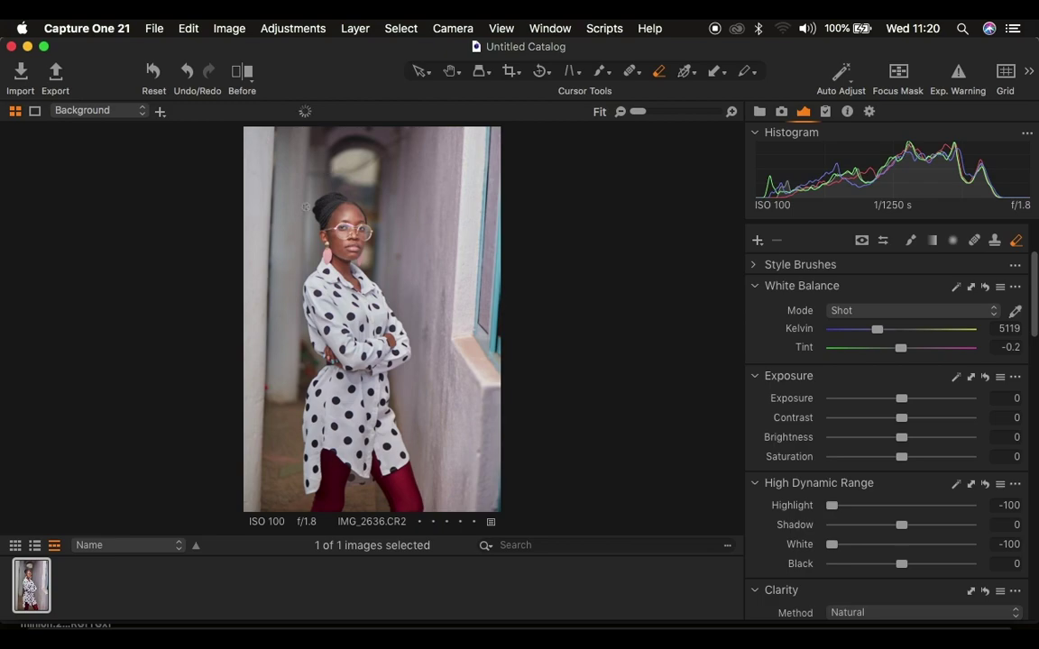
{"action": "left_click_drag", "start_coordinate": [902, 400], "coordinate": [896, 402]}
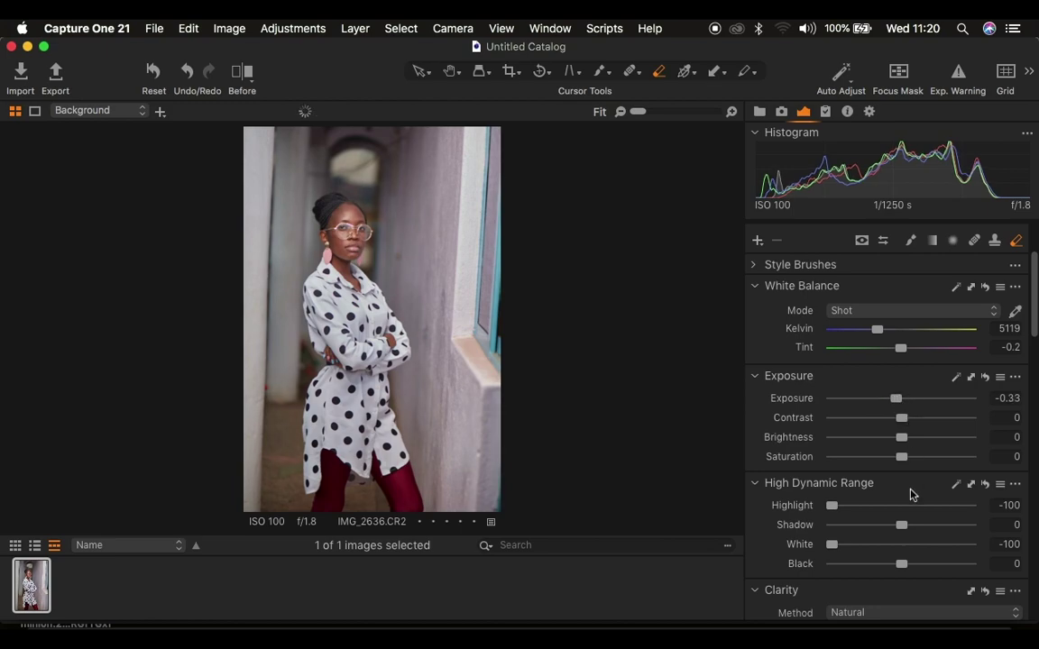
{"action": "left_click_drag", "start_coordinate": [909, 420], "coordinate": [911, 418]}
Deepen the shadows by moving the black point of the RGB Levels to 6.
{"action": "scroll", "coordinate": [935, 530], "scroll_direction": "down", "scroll_amount": 10}
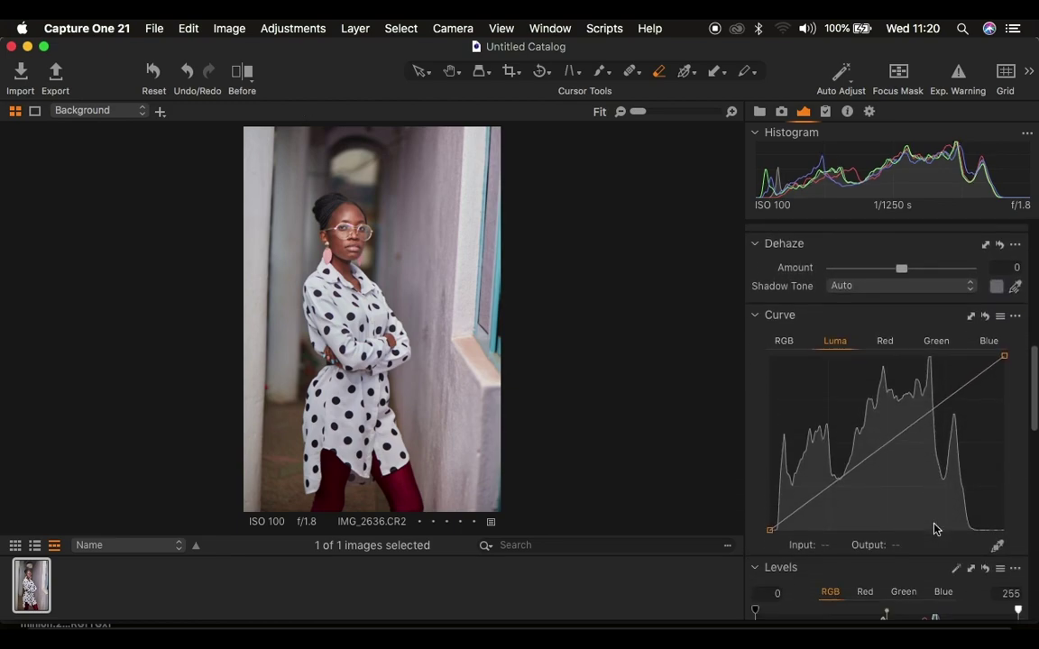
{"action": "scroll", "coordinate": [935, 529], "scroll_direction": "down", "scroll_amount": 5}
{"action": "left_click_drag", "start_coordinate": [758, 507], "coordinate": [761, 506]}
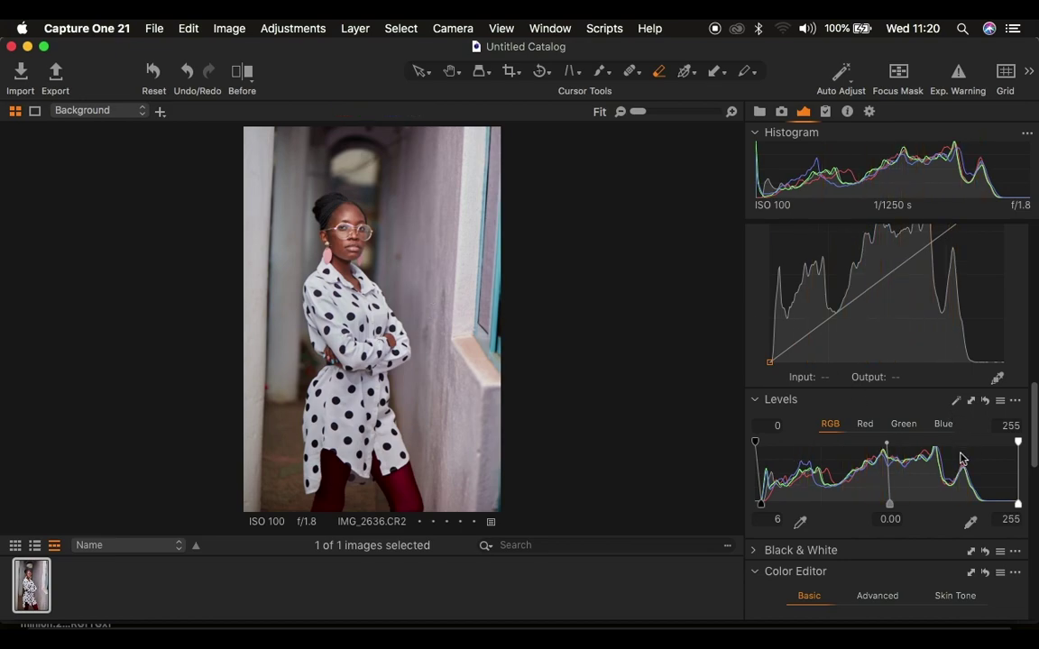
Add a new filled adjustment layer above the background.
{"action": "scroll", "coordinate": [962, 460], "scroll_direction": "up", "scroll_amount": 5}
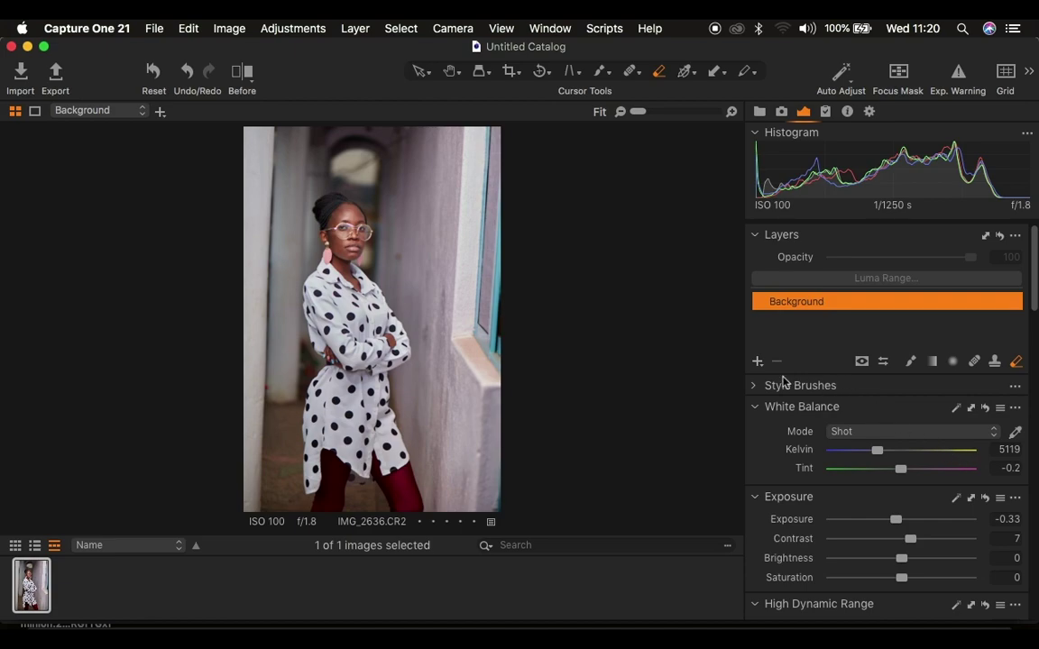
{"action": "left_click", "coordinate": [758, 363]}
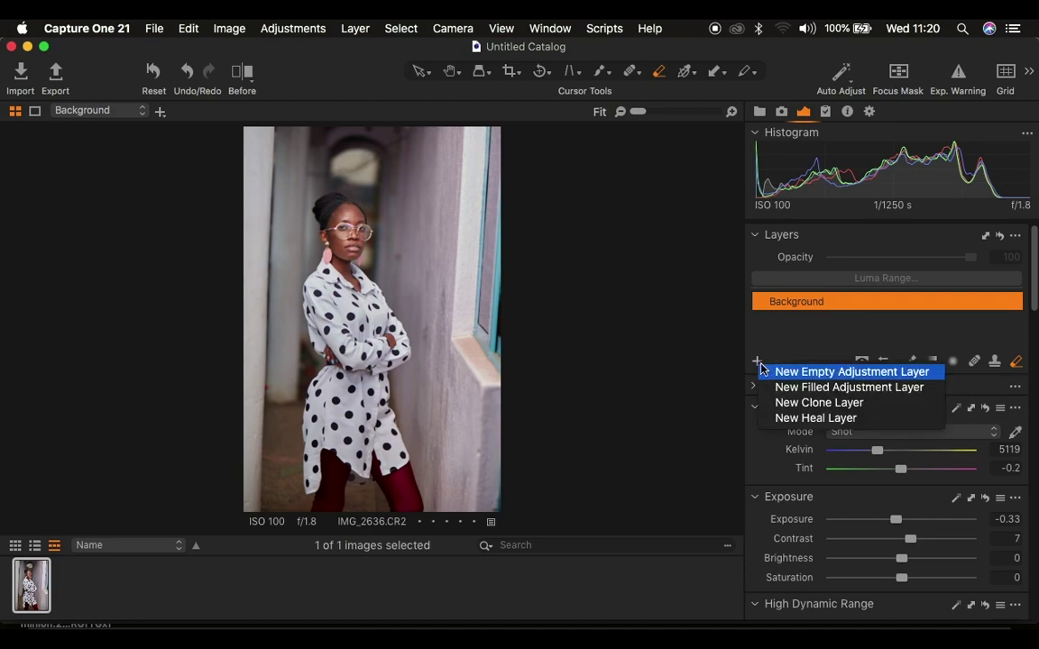
{"action": "left_click", "coordinate": [808, 387]}
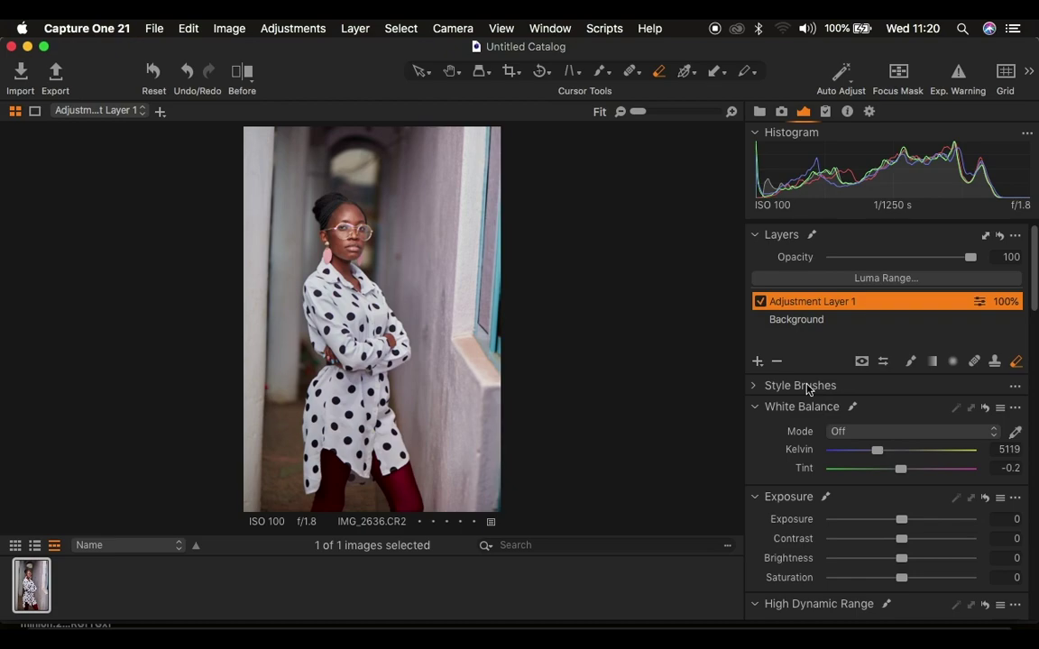
Lower the High Dynamic Range Highlight and White moderately on Adjustment Layer 1.
{"action": "scroll", "coordinate": [809, 388], "scroll_direction": "down", "scroll_amount": 5}
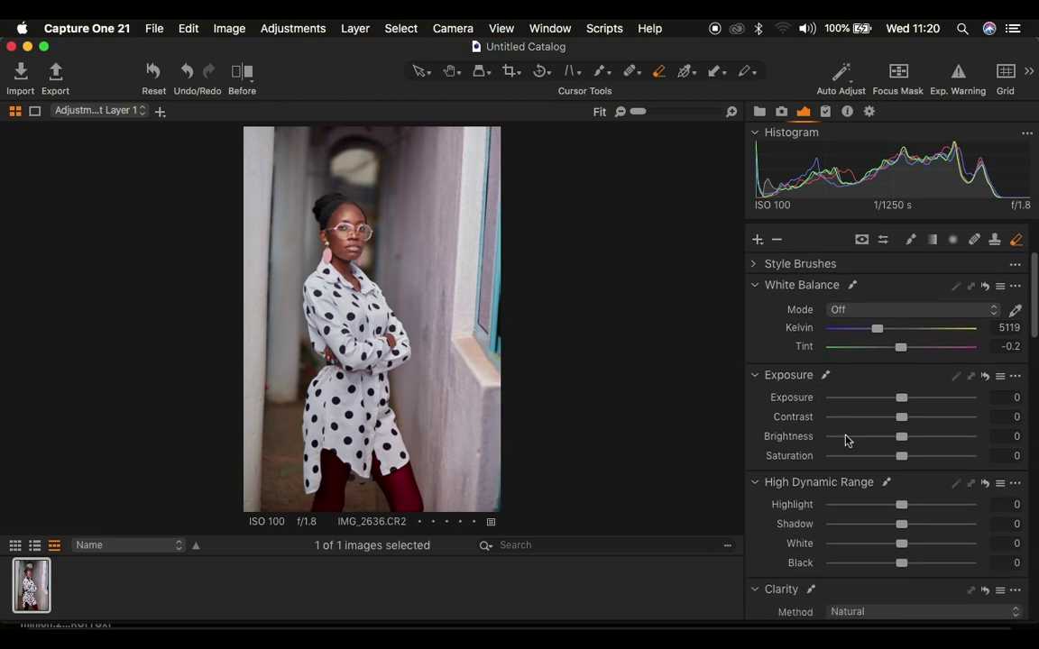
{"action": "mouse_move", "coordinate": [877, 506]}
{"action": "left_mouse_down"}
{"action": "mouse_move", "coordinate": [858, 504]}
{"action": "mouse_move", "coordinate": [867, 505]}
{"action": "left_mouse_up"}
{"action": "left_click_drag", "start_coordinate": [901, 543], "coordinate": [874, 547]}
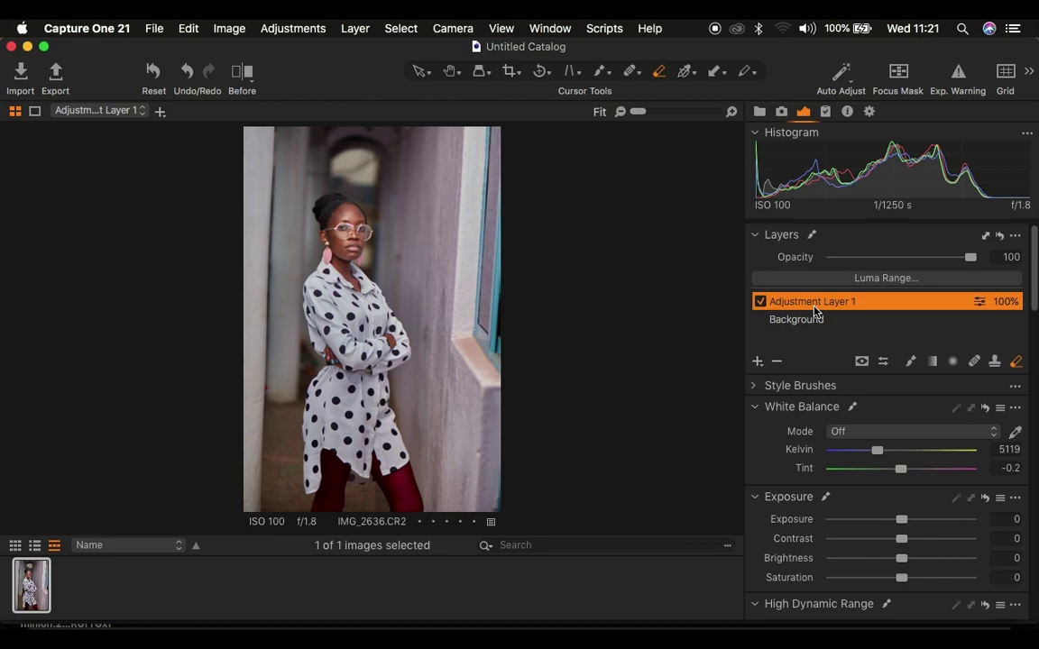
Sample the skin colour from the woman's nose for the Skin Tone adjustment of the Color Editor.
{"action": "scroll", "coordinate": [914, 531], "scroll_direction": "down", "scroll_amount": 15}
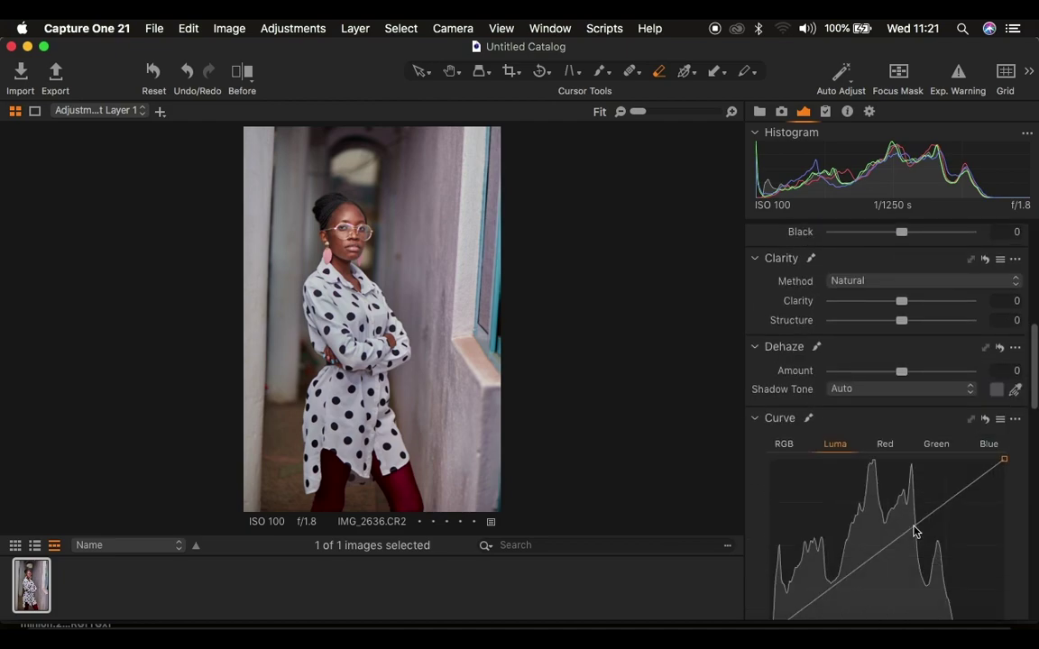
{"action": "scroll", "coordinate": [914, 531], "scroll_direction": "down", "scroll_amount": 2}
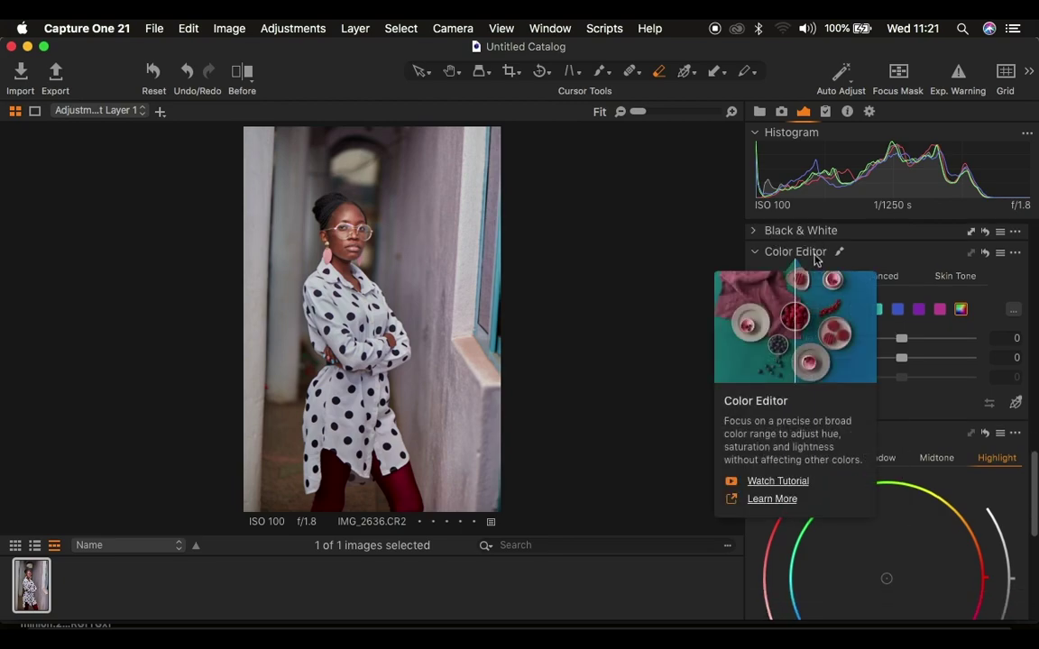
{"action": "left_click", "coordinate": [956, 278]}
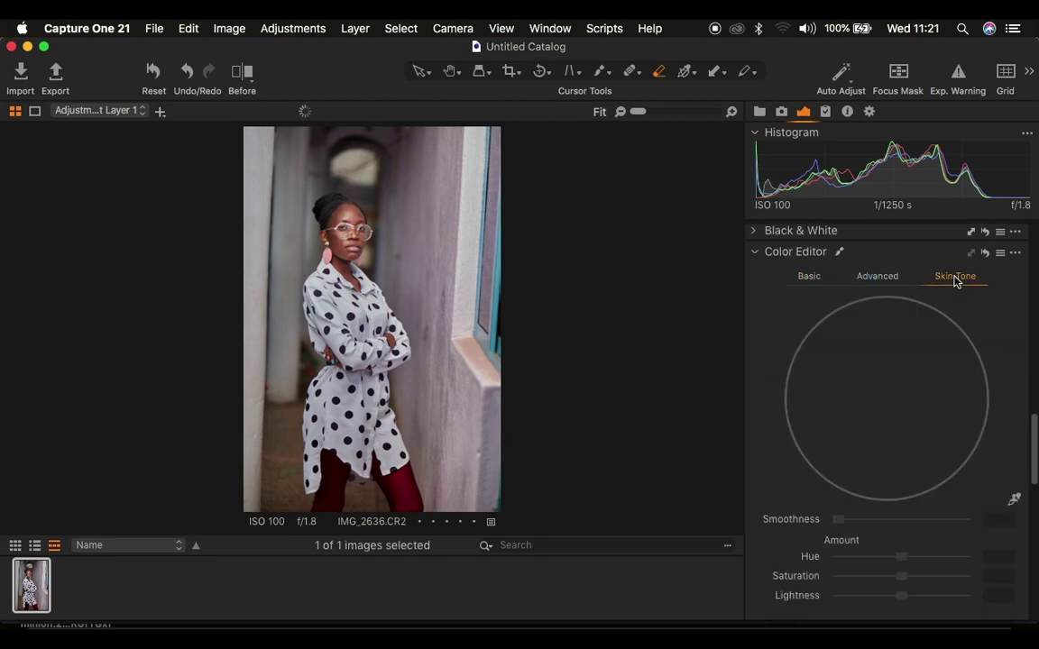
{"action": "left_click", "coordinate": [1014, 499]}
{"action": "key", "text": "super+equal"}
{"action": "key", "text": "super+equal"}
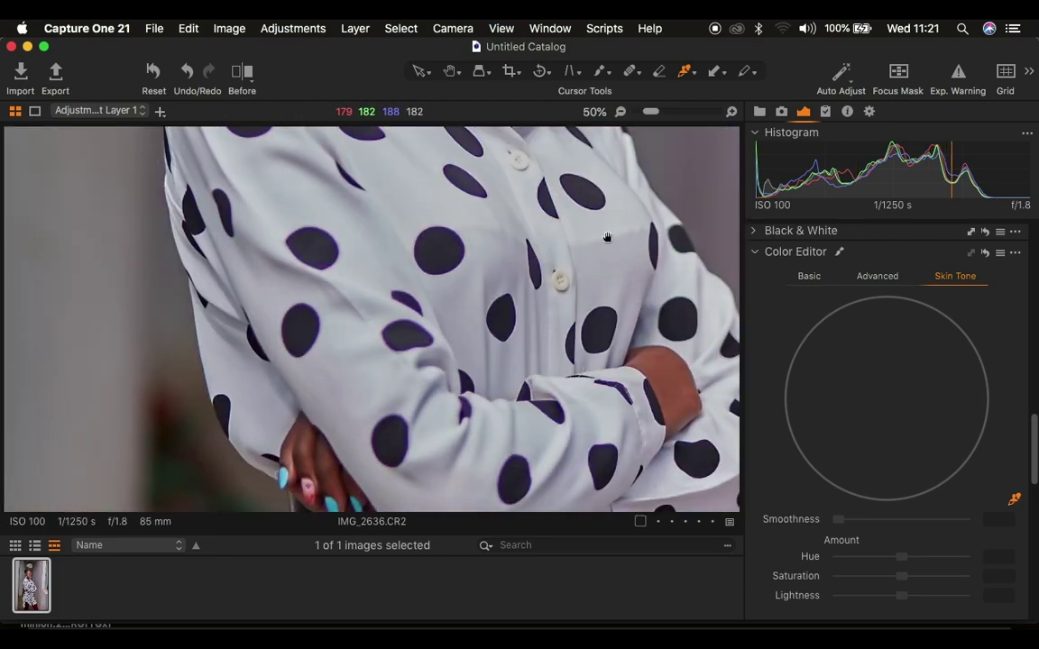
{"action": "left_click_drag", "start_coordinate": [568, 174], "coordinate": [564, 455]}
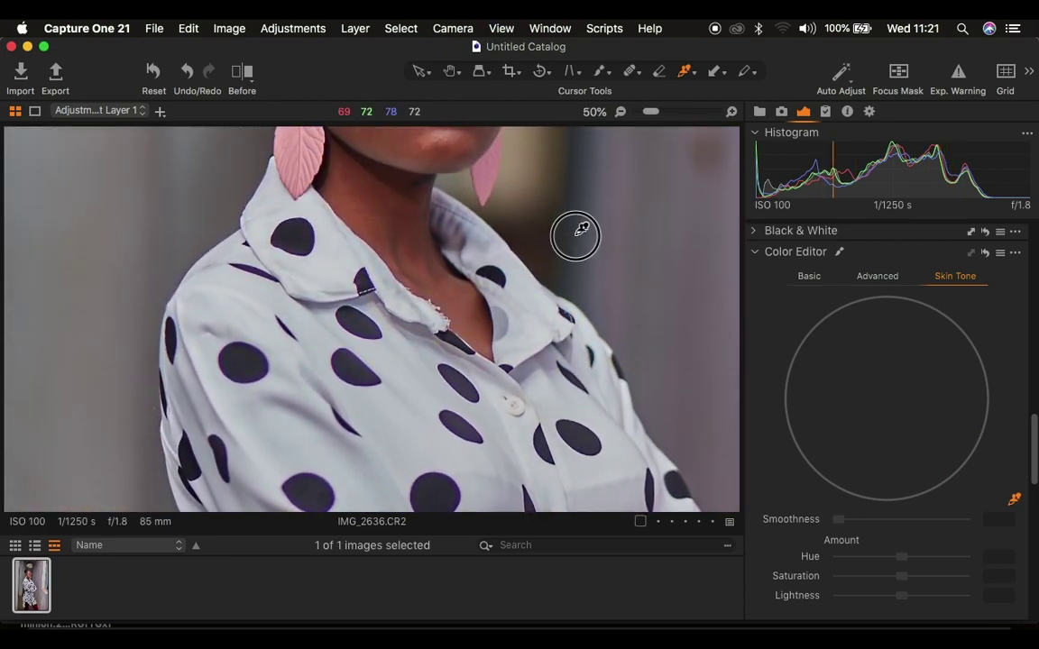
{"action": "left_click_drag", "start_coordinate": [576, 234], "coordinate": [572, 440]}
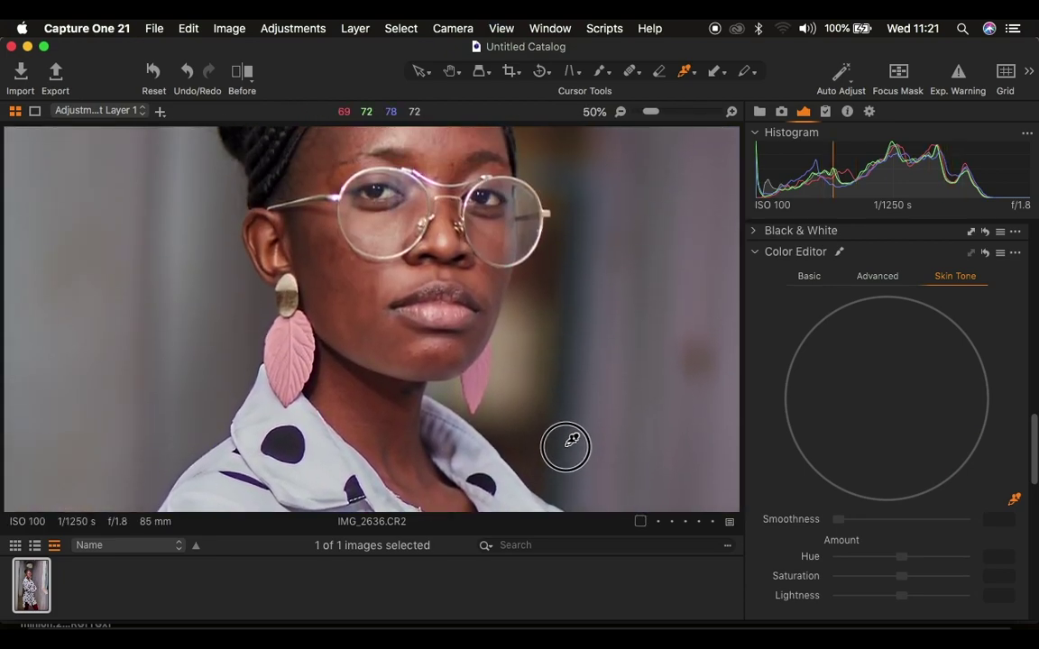
{"action": "left_click", "coordinate": [434, 239]}
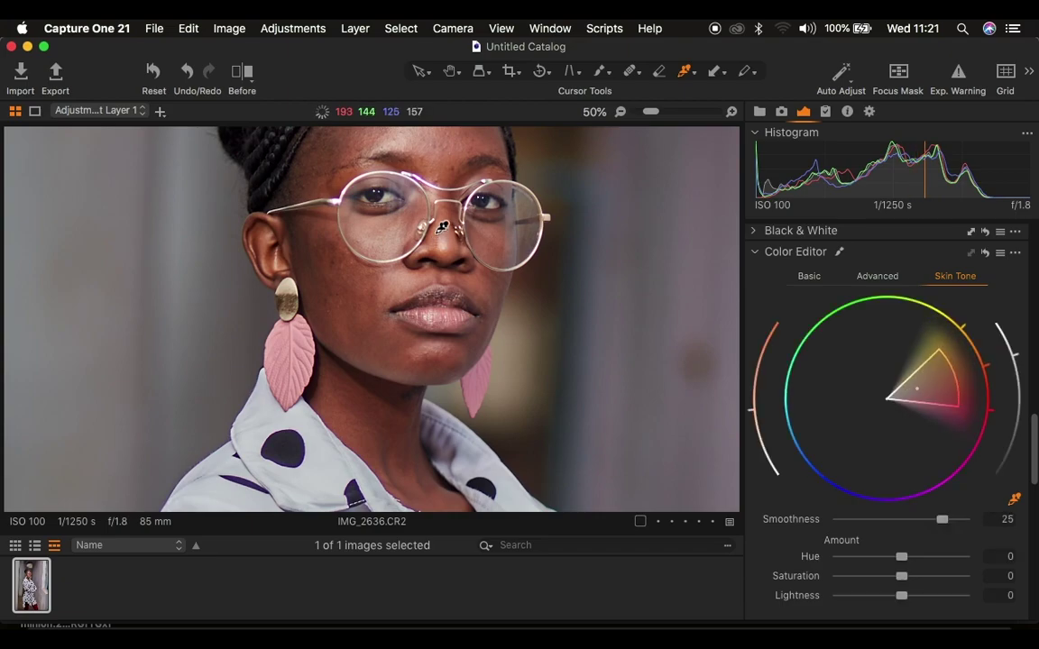
{"action": "left_click", "coordinate": [442, 228]}
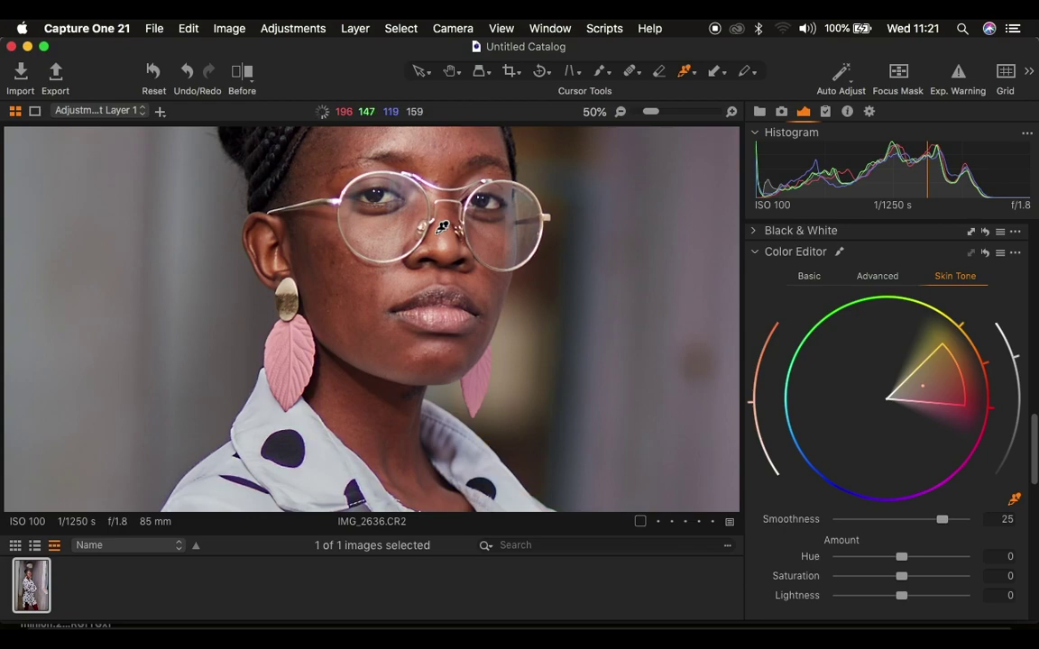
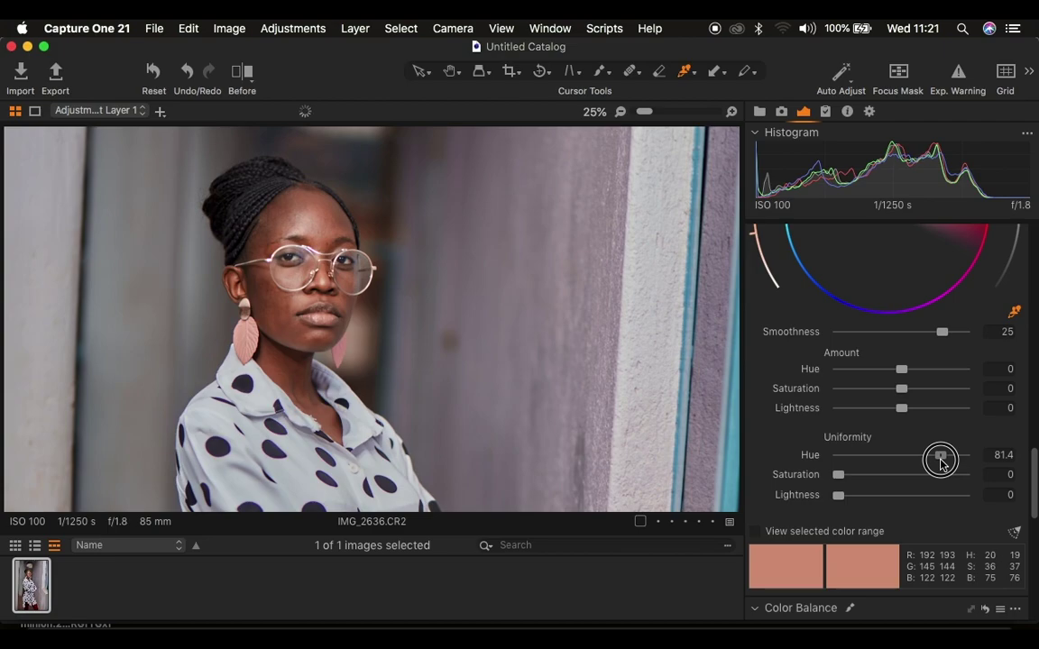
Set the skin tone's Uniformity Hue to 81.4 and Saturation to 84.4, and its Amount Saturation to 16 and Hue to 1.
{"action": "left_click_drag", "start_coordinate": [839, 476], "coordinate": [944, 480]}
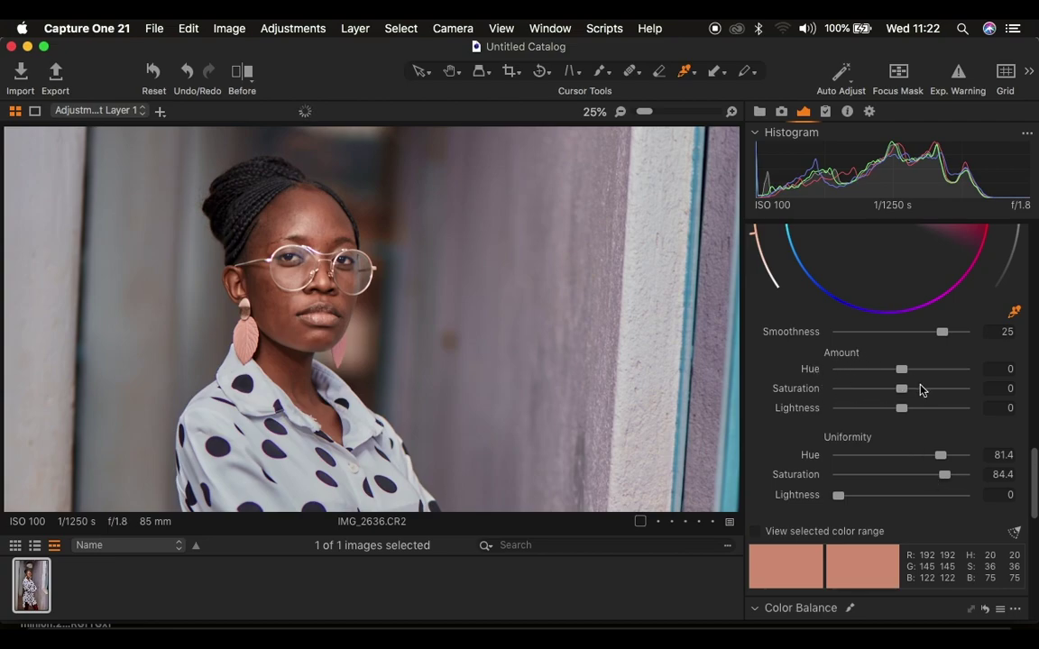
{"action": "left_click_drag", "start_coordinate": [902, 389], "coordinate": [936, 390]}
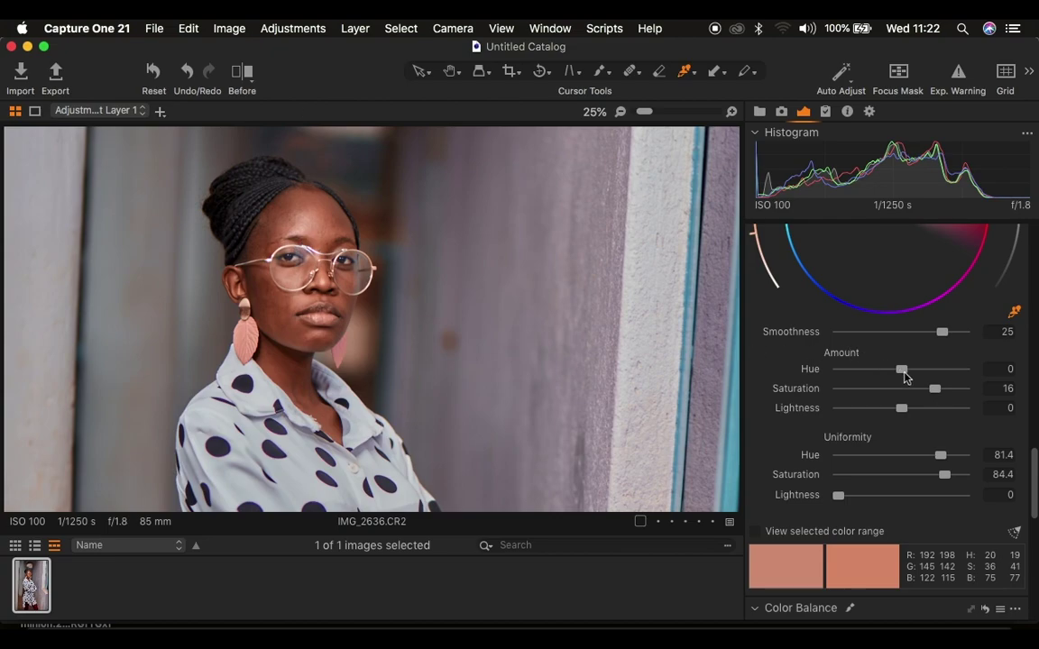
{"action": "left_click_drag", "start_coordinate": [904, 375], "coordinate": [840, 376]}
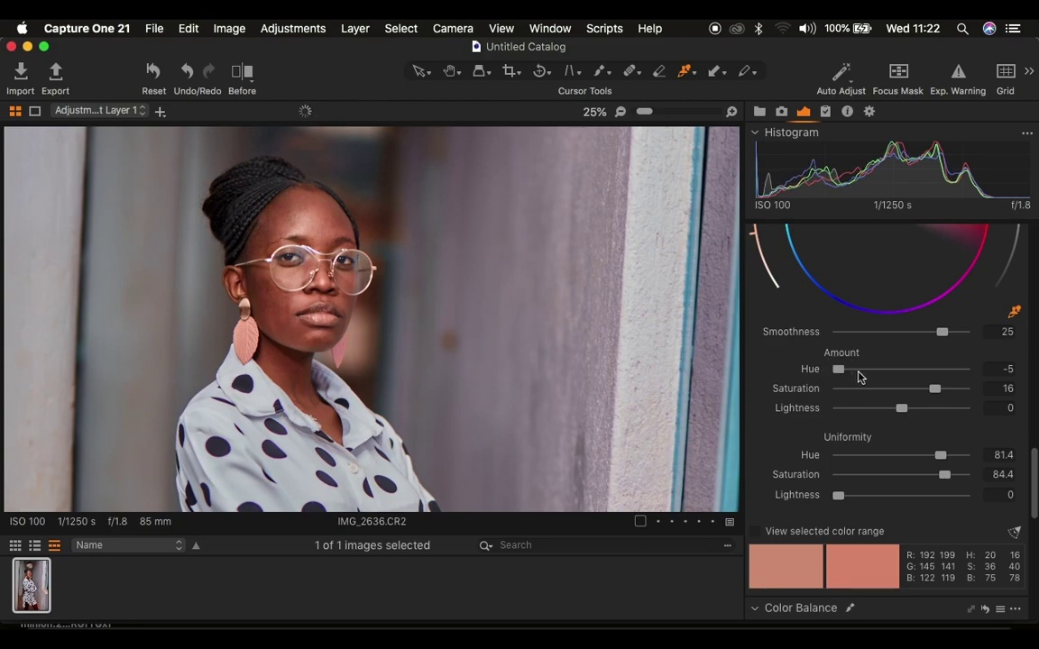
{"action": "left_click_drag", "start_coordinate": [840, 370], "coordinate": [917, 376]}
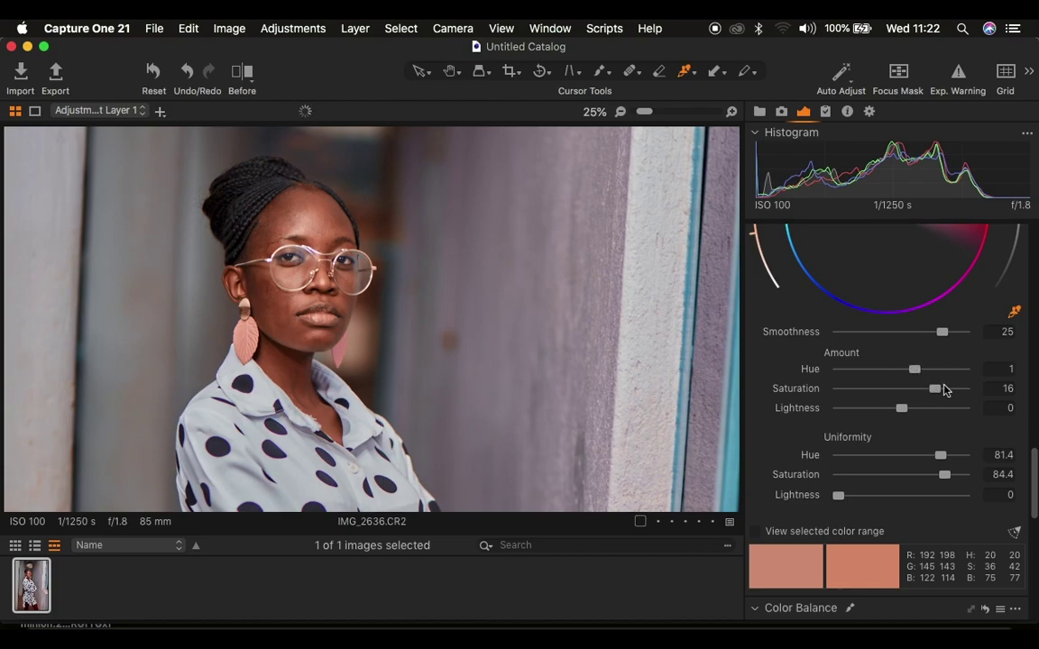
{"action": "key", "text": "super+0"}
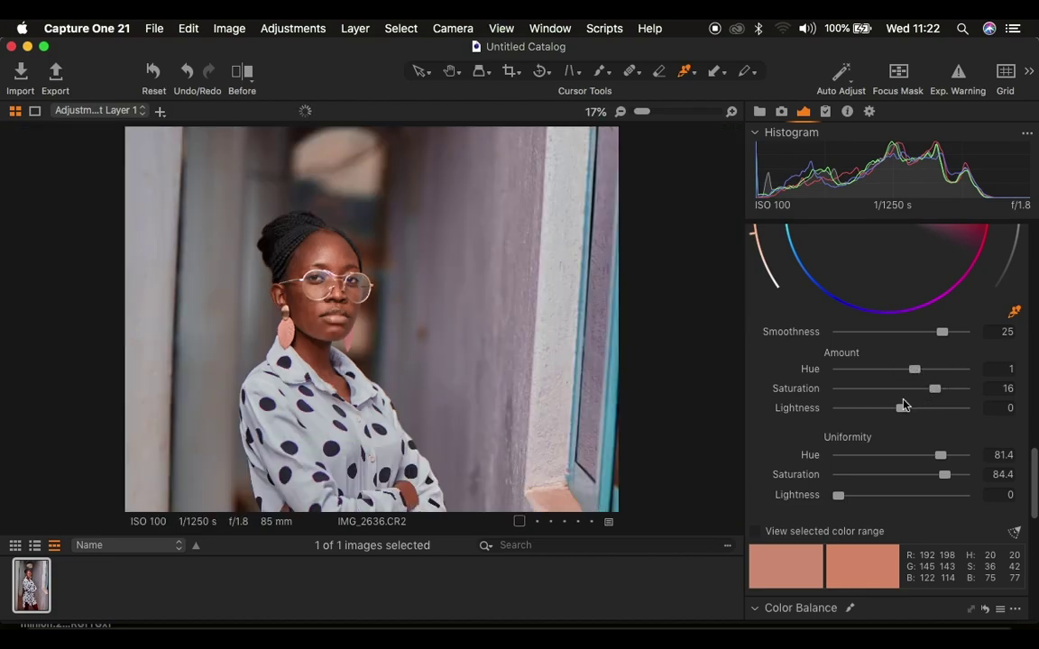
{"action": "key", "text": "super+0"}
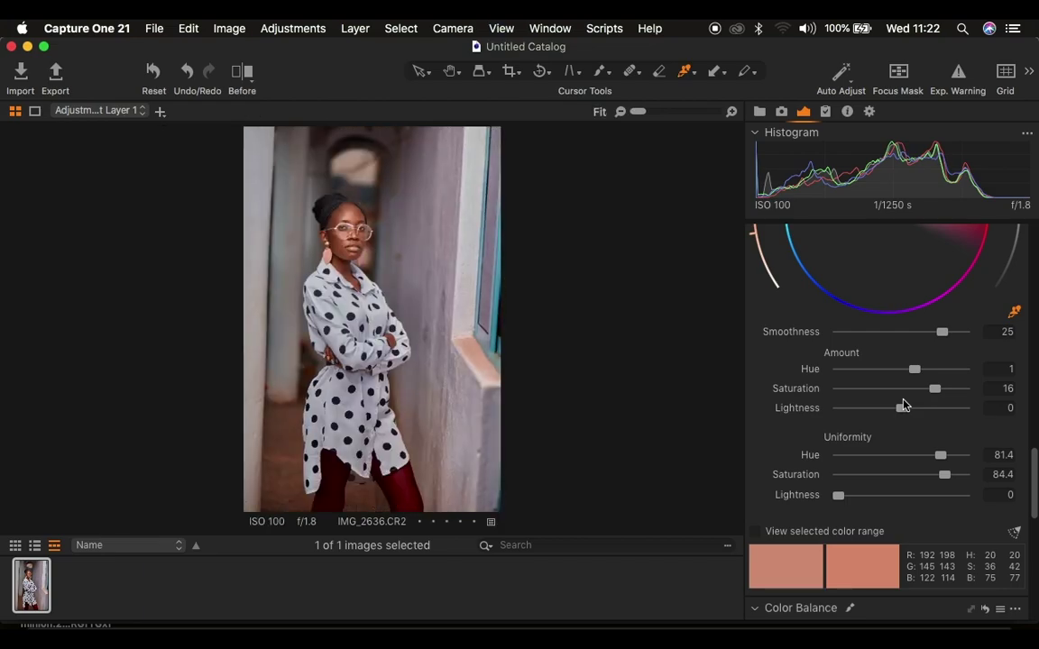
Set the skin tone's Amount Lightness to -1 and raise Adjustment Layer 1's Contrast to 8.
{"action": "left_click_drag", "start_coordinate": [902, 411], "coordinate": [895, 414]}
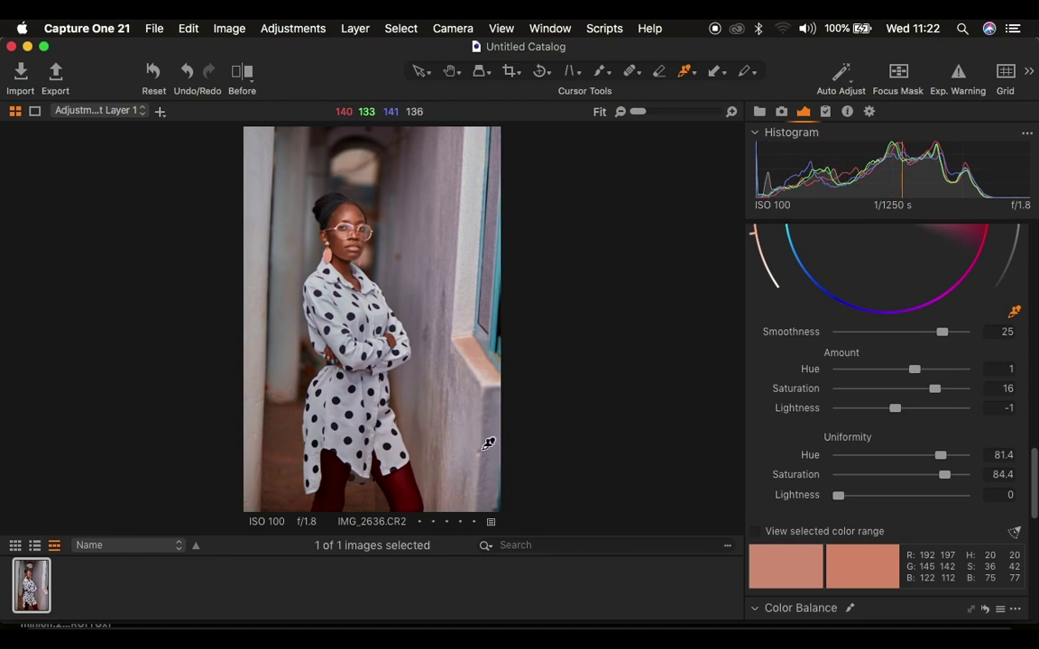
{"action": "scroll", "coordinate": [917, 423], "scroll_direction": "up", "scroll_amount": 15}
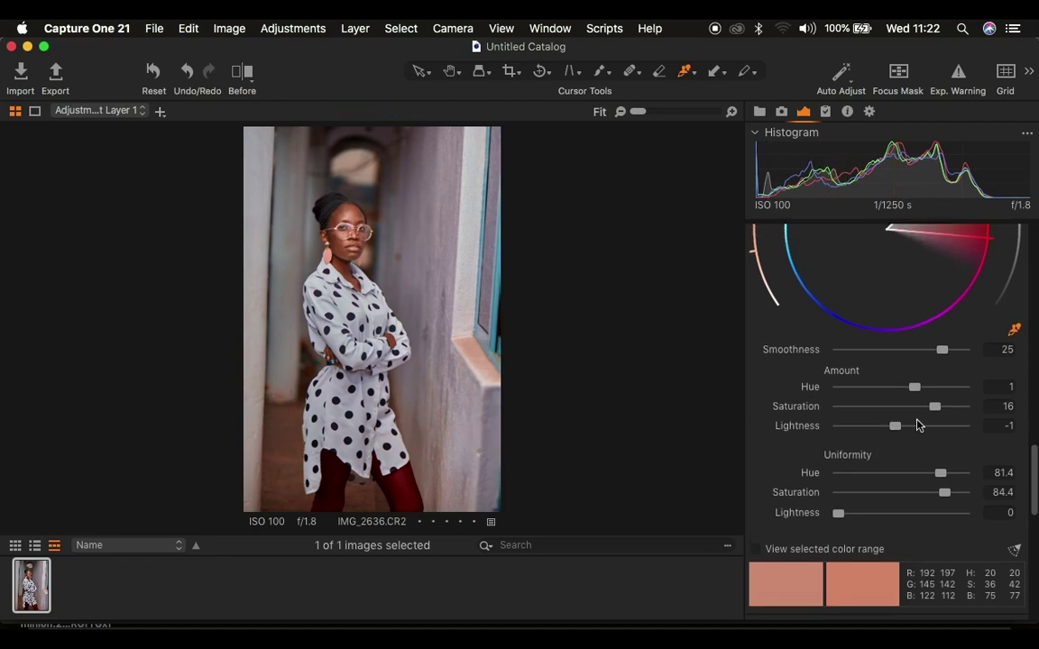
{"action": "scroll", "coordinate": [917, 423], "scroll_direction": "up", "scroll_amount": 3}
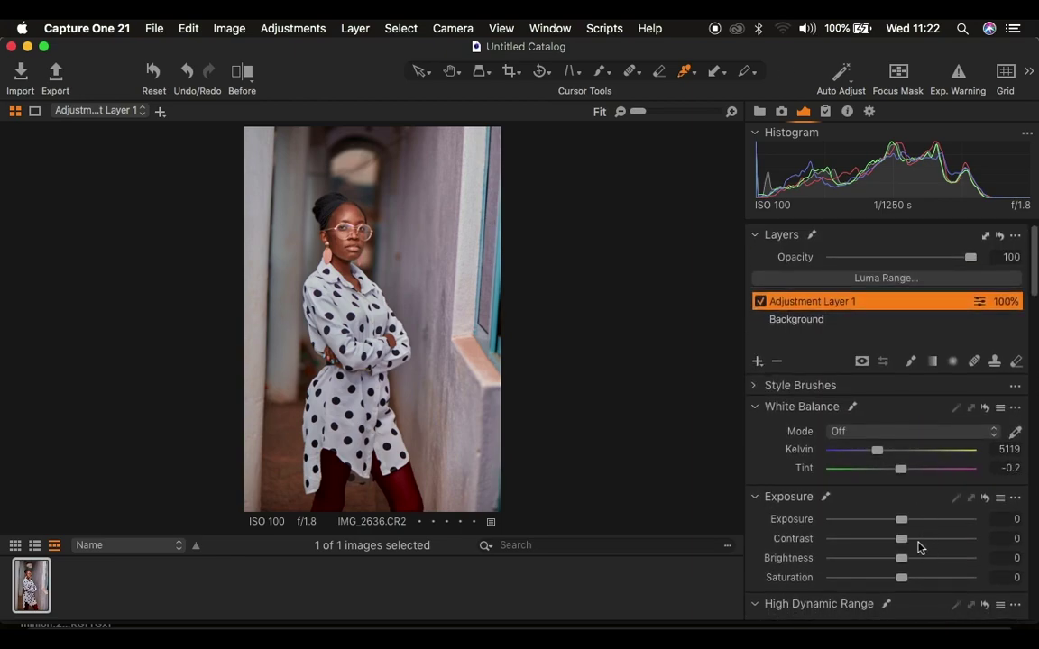
{"action": "left_click_drag", "start_coordinate": [908, 541], "coordinate": [920, 542]}
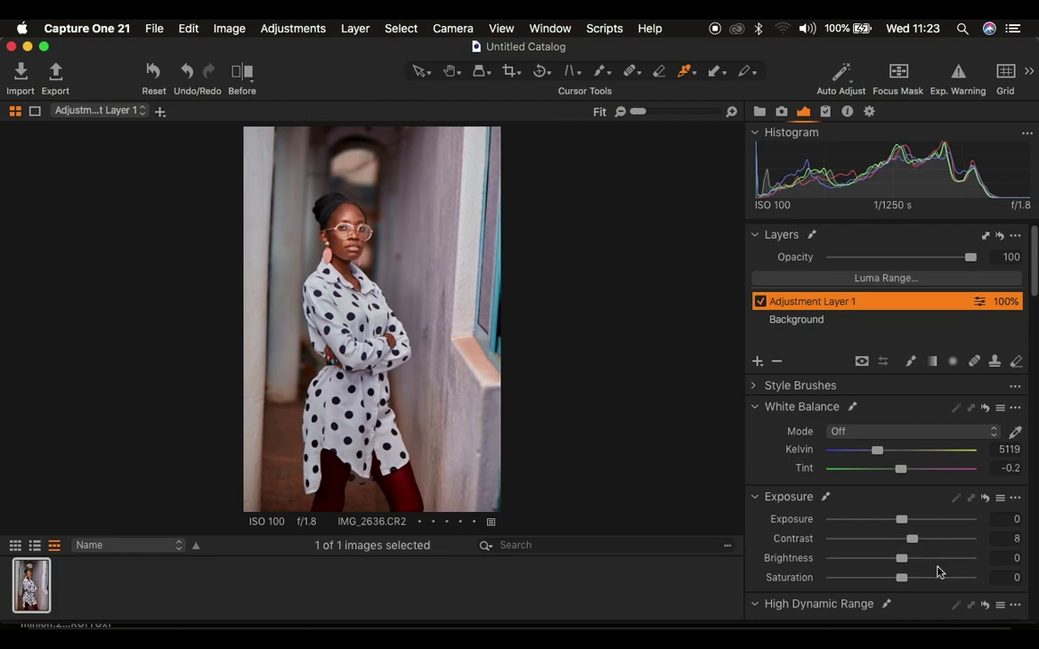
Tint the Color Balance highlights of Adjustment Layer 1 slightly toward green and its shadows slightly toward cyan-blue.
{"action": "scroll", "coordinate": [938, 571], "scroll_direction": "down", "scroll_amount": 15}
{"action": "scroll", "coordinate": [938, 571], "scroll_direction": "down", "scroll_amount": 5}
{"action": "scroll", "coordinate": [938, 571], "scroll_direction": "down", "scroll_amount": 3}
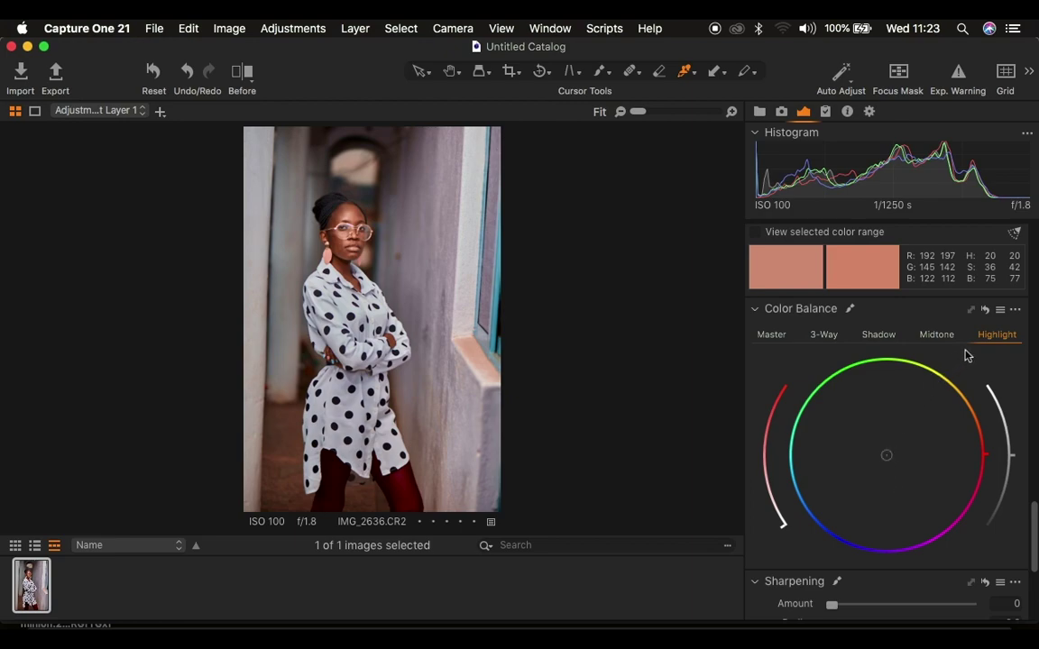
{"action": "mouse_move", "coordinate": [887, 458]}
{"action": "left_mouse_down"}
{"action": "mouse_move", "coordinate": [884, 417]}
{"action": "mouse_move", "coordinate": [886, 450]}
{"action": "mouse_move", "coordinate": [884, 430]}
{"action": "mouse_move", "coordinate": [887, 438]}
{"action": "left_mouse_up"}
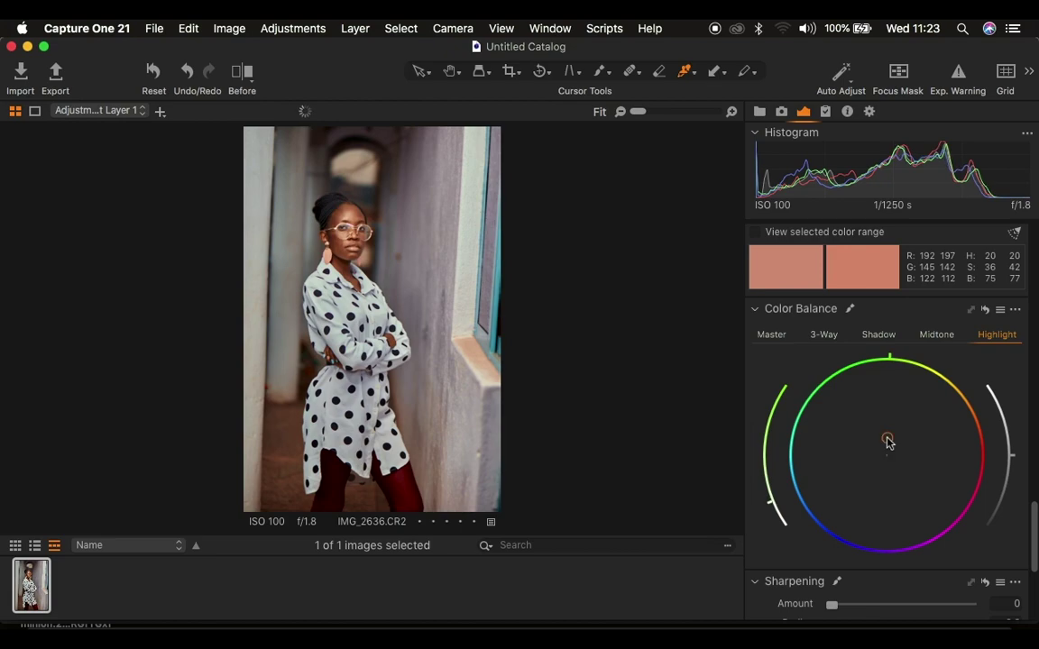
{"action": "left_click", "coordinate": [877, 336]}
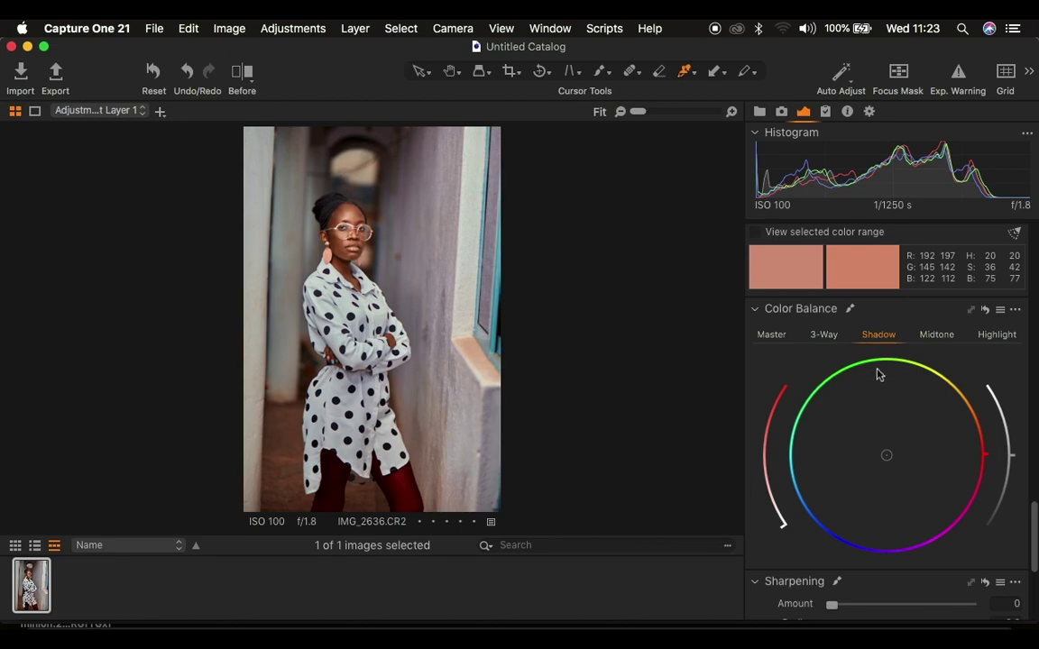
{"action": "left_click_drag", "start_coordinate": [887, 460], "coordinate": [877, 458]}
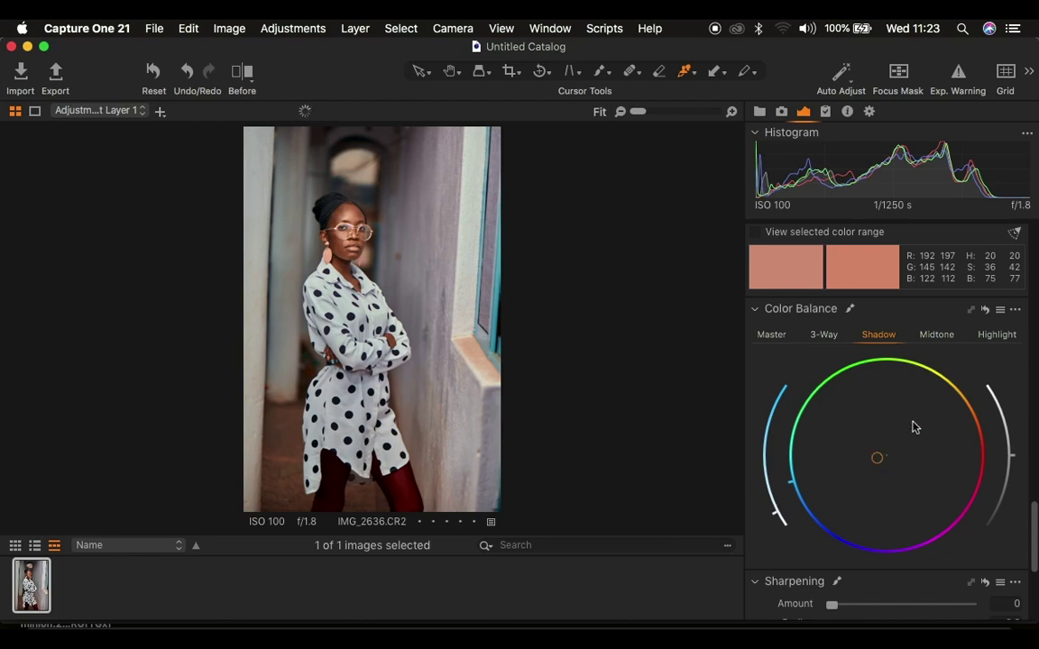
Set the orange range in the Basic Color Editor to Lightness -6.4, Saturation -5.9 and Hue 0.6.
{"action": "scroll", "coordinate": [915, 387], "scroll_direction": "up", "scroll_amount": 5}
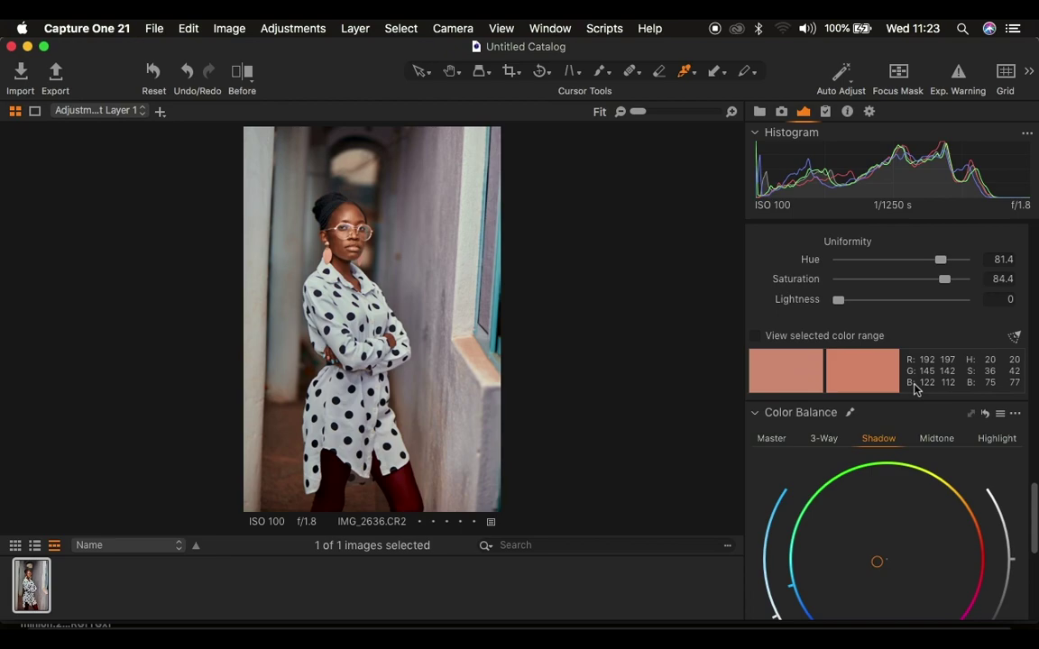
{"action": "scroll", "coordinate": [915, 388], "scroll_direction": "up", "scroll_amount": 10}
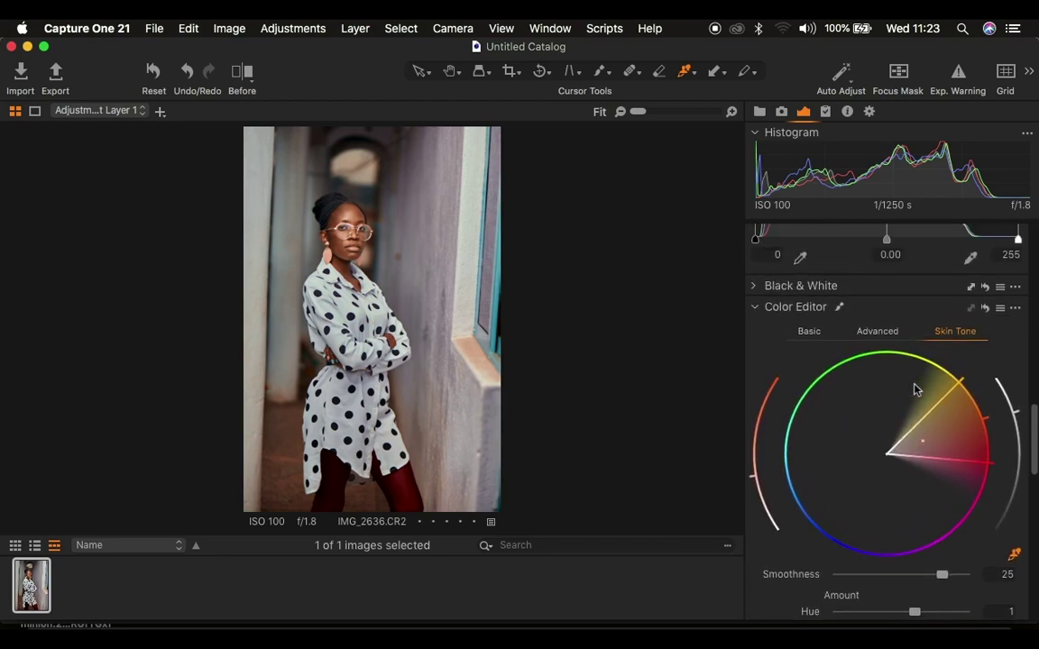
{"action": "left_click", "coordinate": [809, 333]}
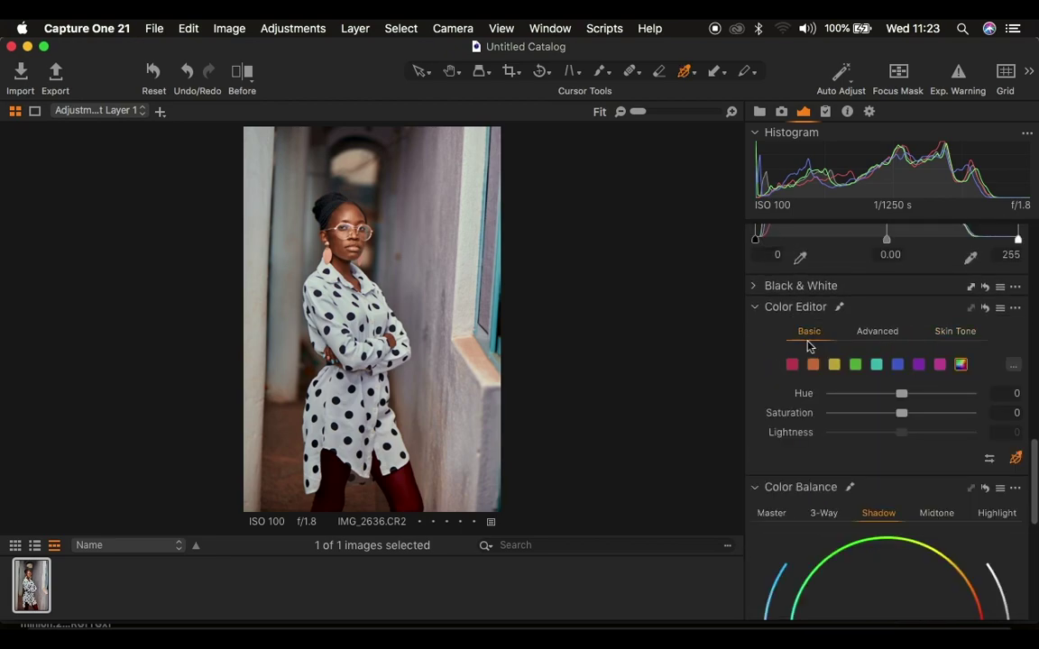
{"action": "left_click", "coordinate": [814, 364]}
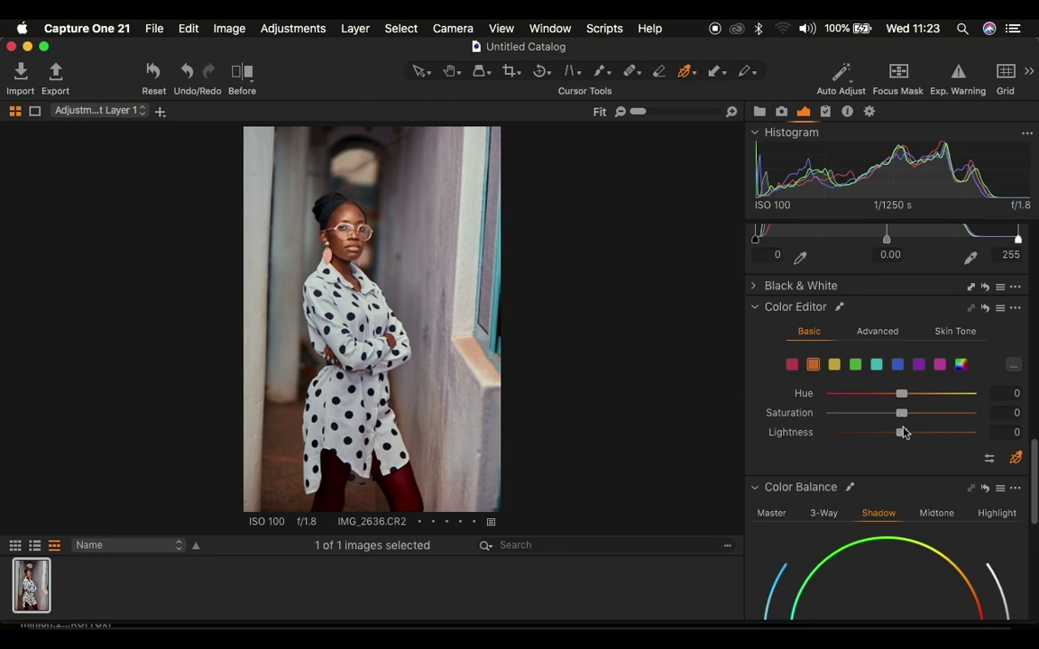
{"action": "left_click_drag", "start_coordinate": [901, 436], "coordinate": [893, 437]}
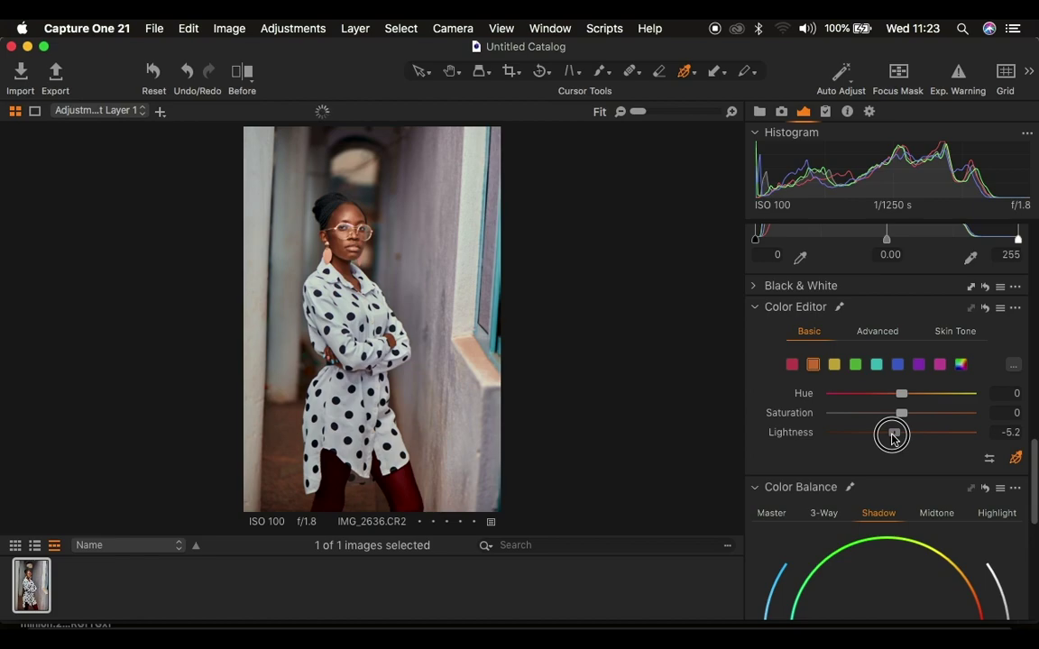
{"action": "left_click_drag", "start_coordinate": [893, 437], "coordinate": [893, 415]}
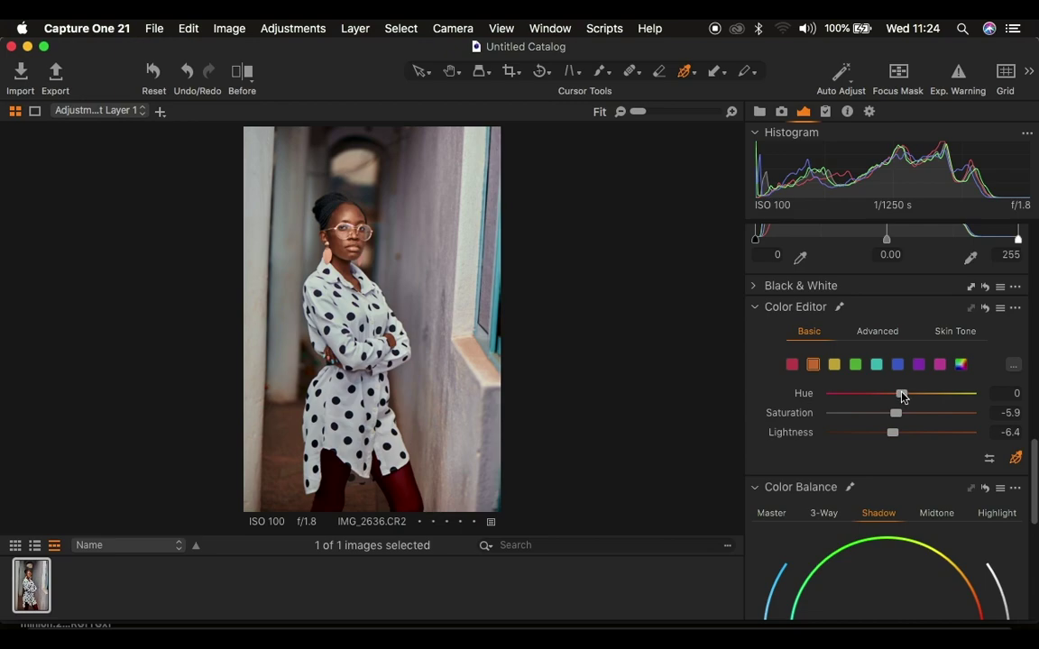
{"action": "left_click_drag", "start_coordinate": [902, 397], "coordinate": [904, 397]}
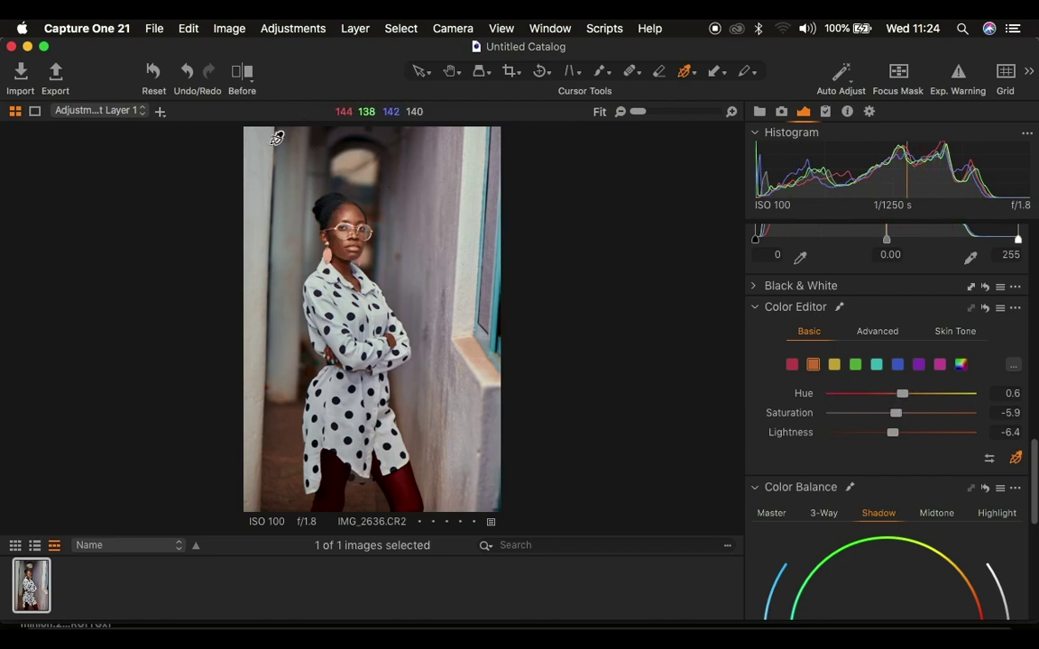
Compare the graded portrait with its original using the before/after split across the whole image.
{"action": "left_click", "coordinate": [242, 75]}
{"action": "left_click_drag", "start_coordinate": [373, 317], "coordinate": [192, 348]}
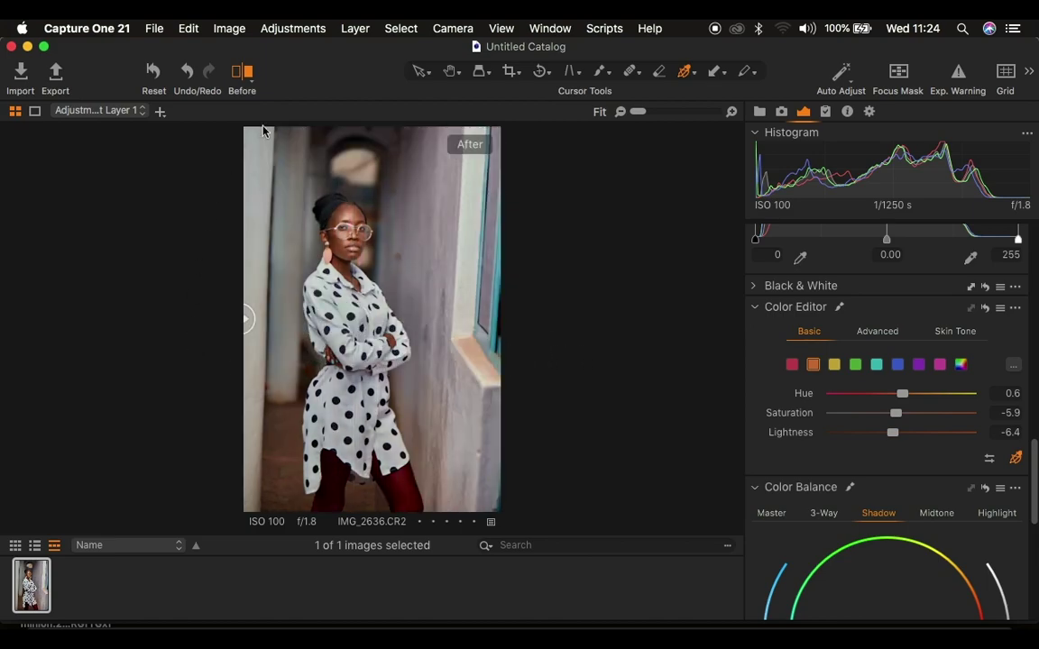
{"action": "left_click", "coordinate": [239, 75]}
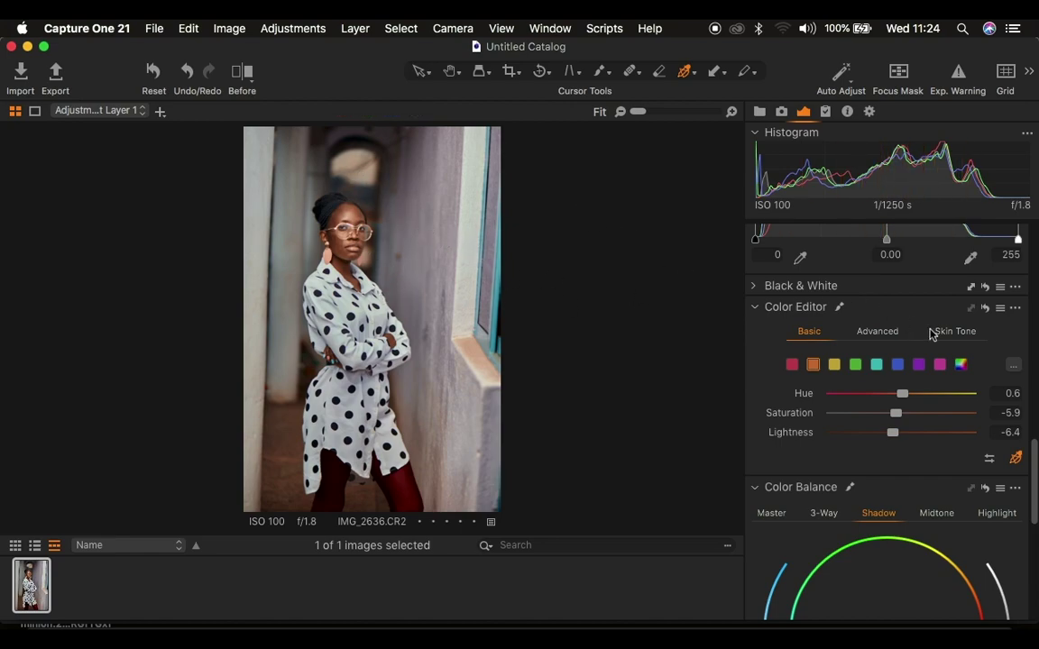
Add a second filled adjustment layer above Adjustment Layer 1.
{"action": "scroll", "coordinate": [931, 334], "scroll_direction": "up", "scroll_amount": 10}
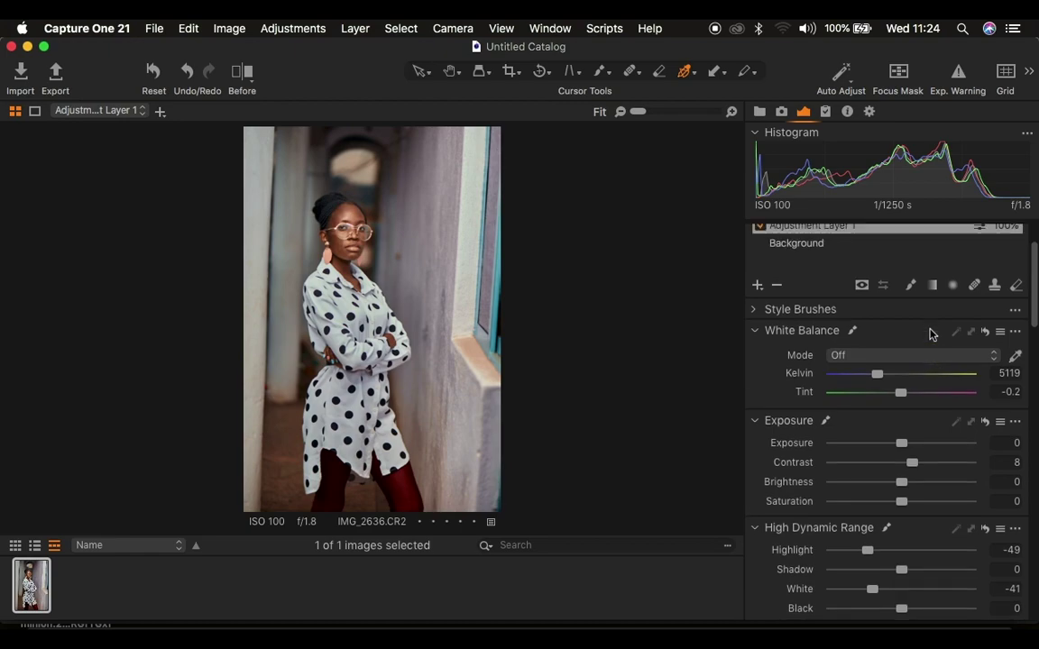
{"action": "scroll", "coordinate": [931, 334], "scroll_direction": "up", "scroll_amount": 3}
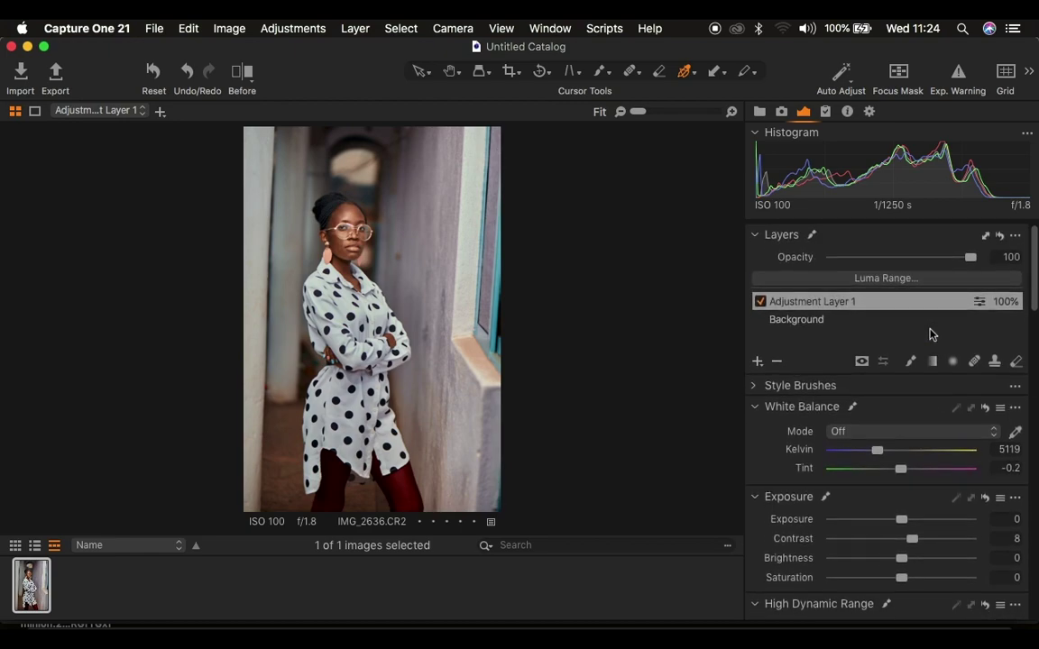
{"action": "left_click", "coordinate": [757, 363]}
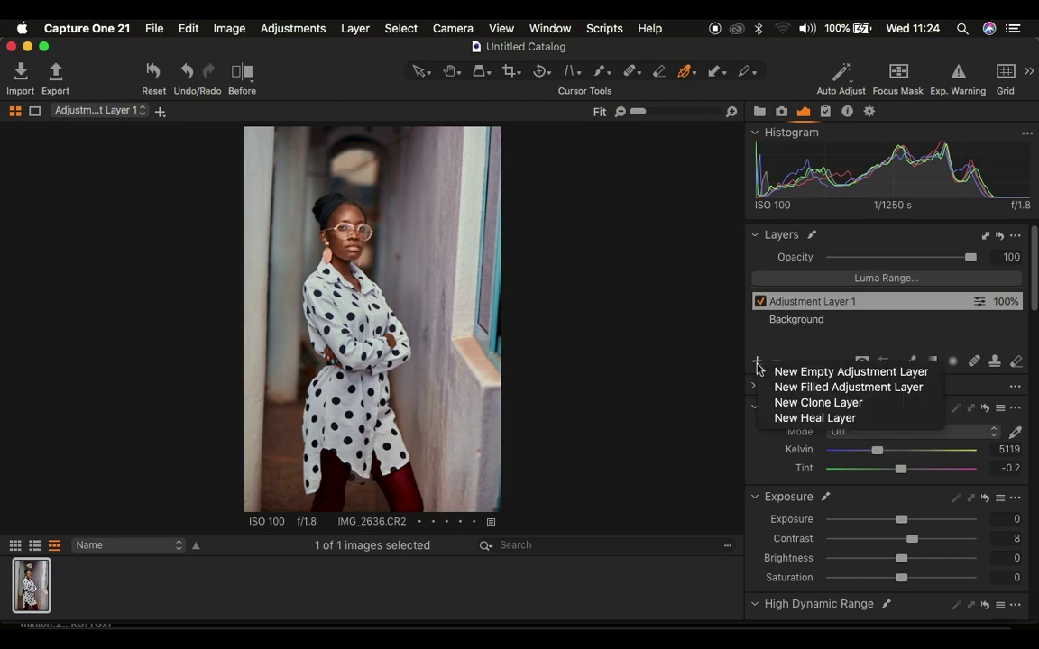
{"action": "left_click", "coordinate": [822, 388]}
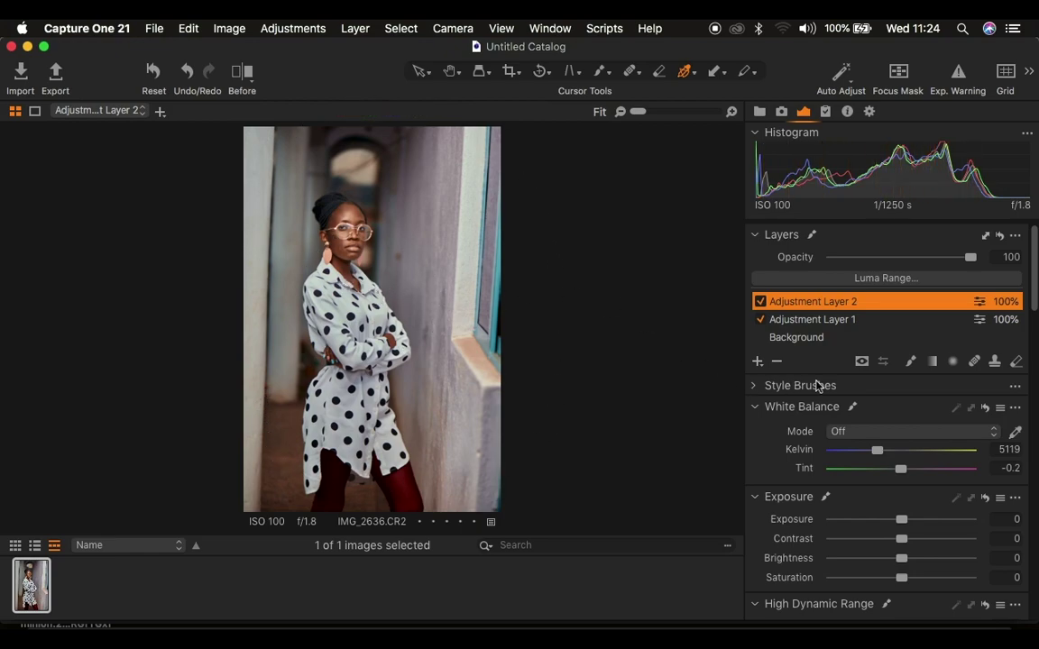
Set Adjustment Layer 2's Saturation to -100 and its High Dynamic Range Highlight and White to 100.
{"action": "scroll", "coordinate": [925, 419], "scroll_direction": "down", "scroll_amount": 5}
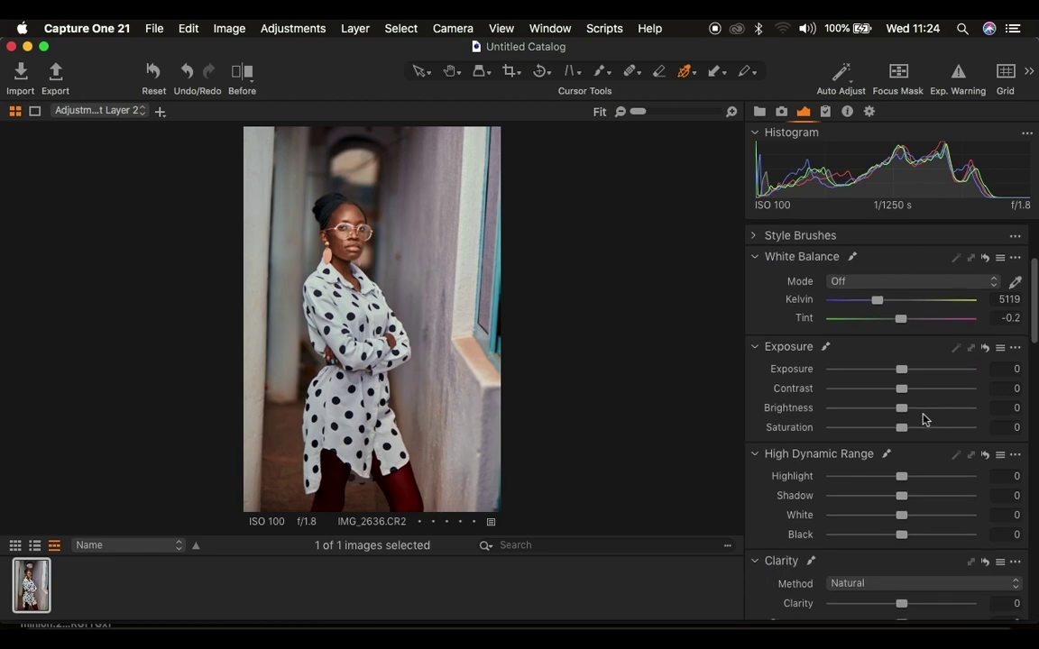
{"action": "scroll", "coordinate": [924, 420], "scroll_direction": "up", "scroll_amount": 4}
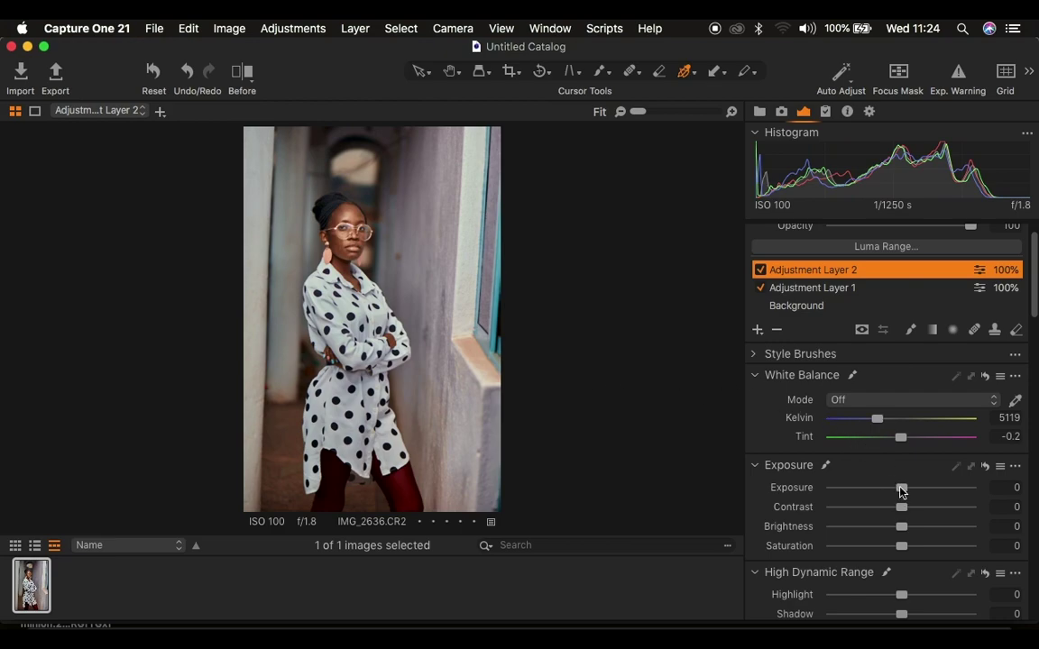
{"action": "scroll", "coordinate": [901, 490], "scroll_direction": "down", "scroll_amount": 3}
{"action": "left_click_drag", "start_coordinate": [901, 475], "coordinate": [753, 495]}
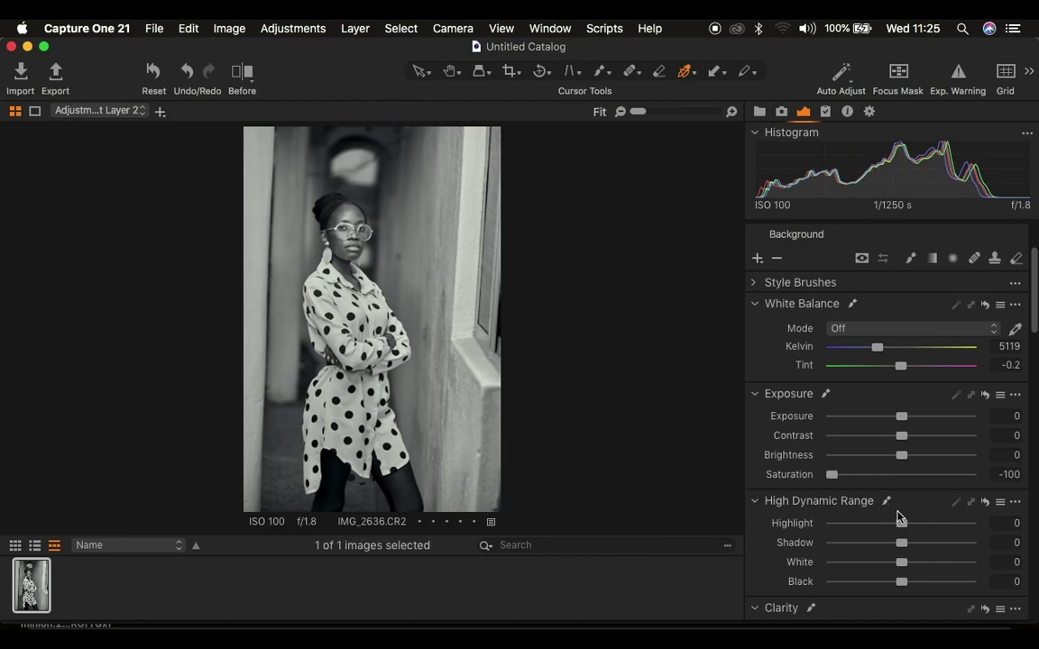
{"action": "left_click_drag", "start_coordinate": [904, 528], "coordinate": [1004, 529]}
{"action": "left_click_drag", "start_coordinate": [911, 563], "coordinate": [1011, 566]}
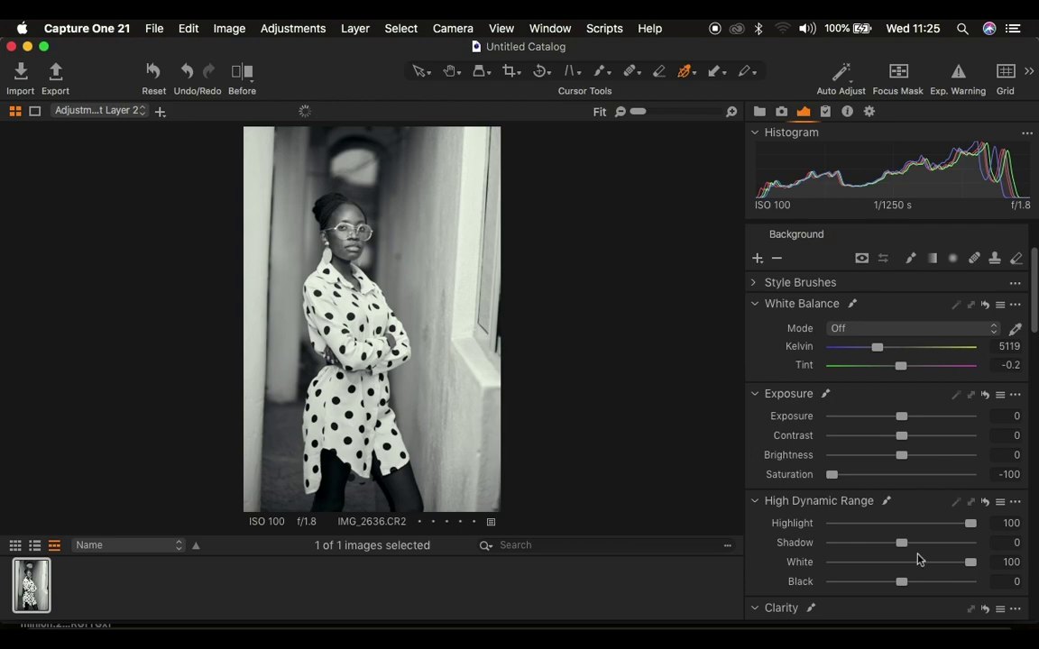
Tint the Color Balance highlights of Adjustment Layer 2 toward green, keeping its shadow tint close to neutral.
{"action": "scroll", "coordinate": [919, 560], "scroll_direction": "down", "scroll_amount": 10}
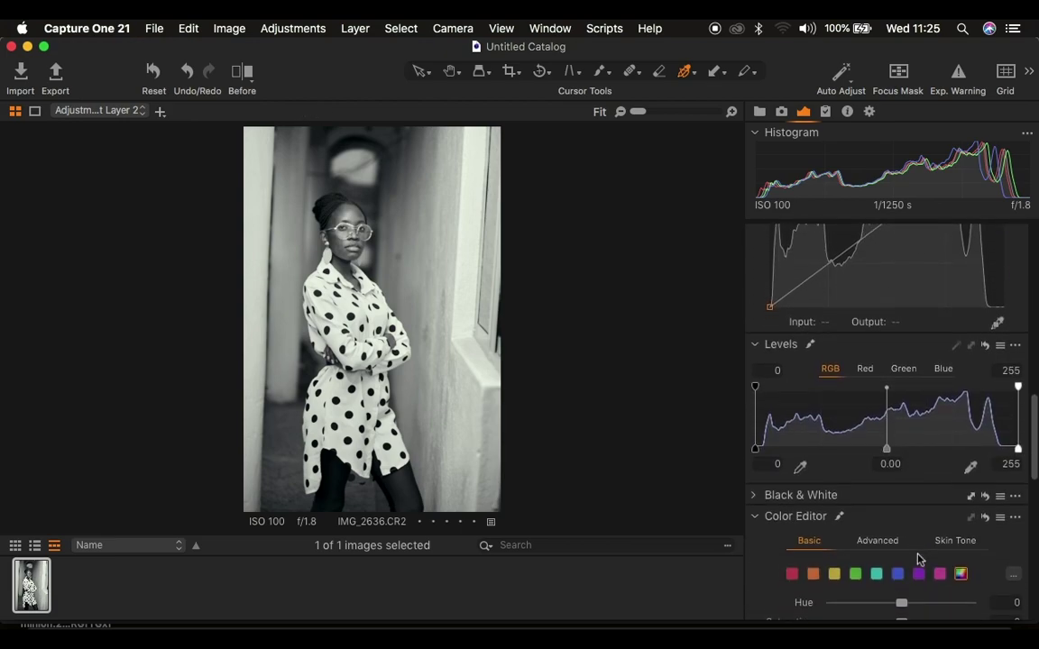
{"action": "scroll", "coordinate": [918, 560], "scroll_direction": "down", "scroll_amount": 7}
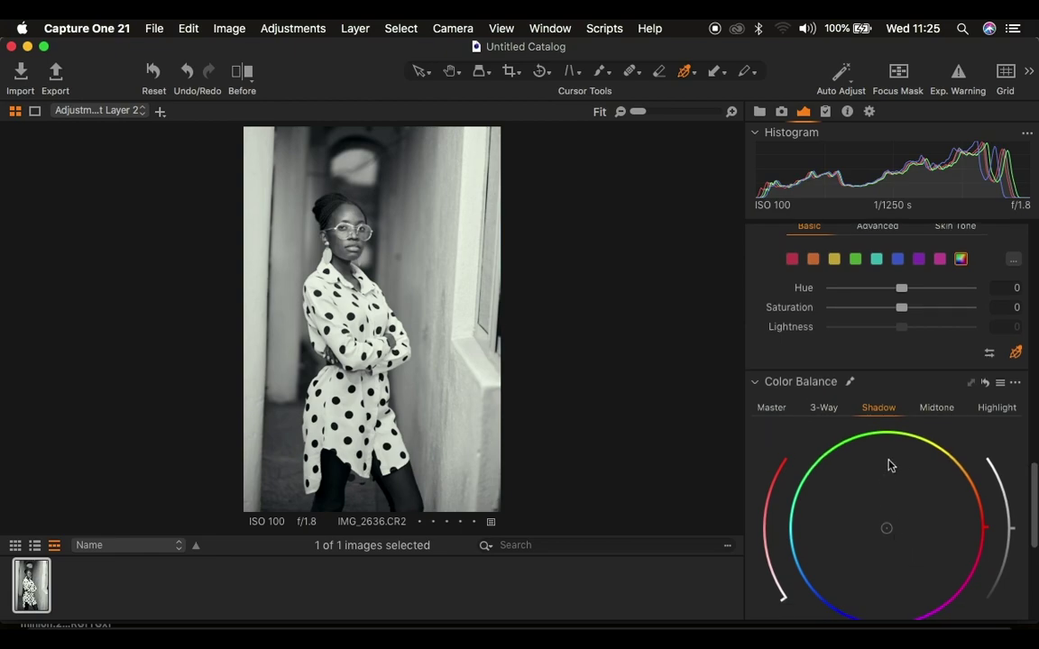
{"action": "mouse_move", "coordinate": [888, 532]}
{"action": "left_mouse_down"}
{"action": "mouse_move", "coordinate": [884, 496]}
{"action": "mouse_move", "coordinate": [886, 514]}
{"action": "left_mouse_up"}
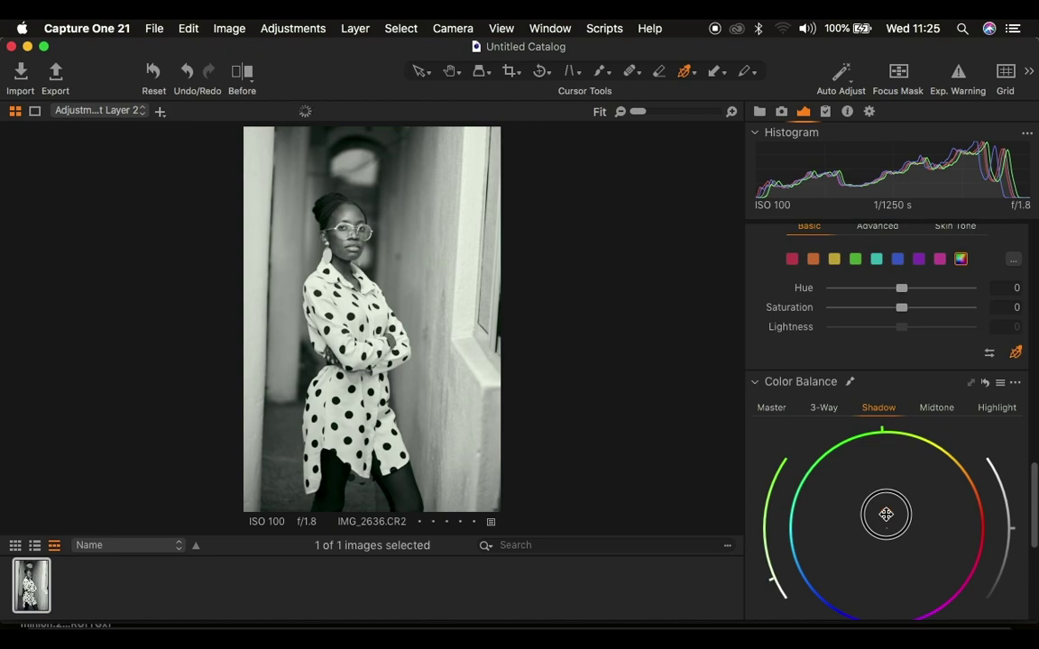
{"action": "mouse_move", "coordinate": [886, 517]}
{"action": "left_mouse_down"}
{"action": "mouse_move", "coordinate": [877, 536]}
{"action": "mouse_move", "coordinate": [887, 519]}
{"action": "left_mouse_up"}
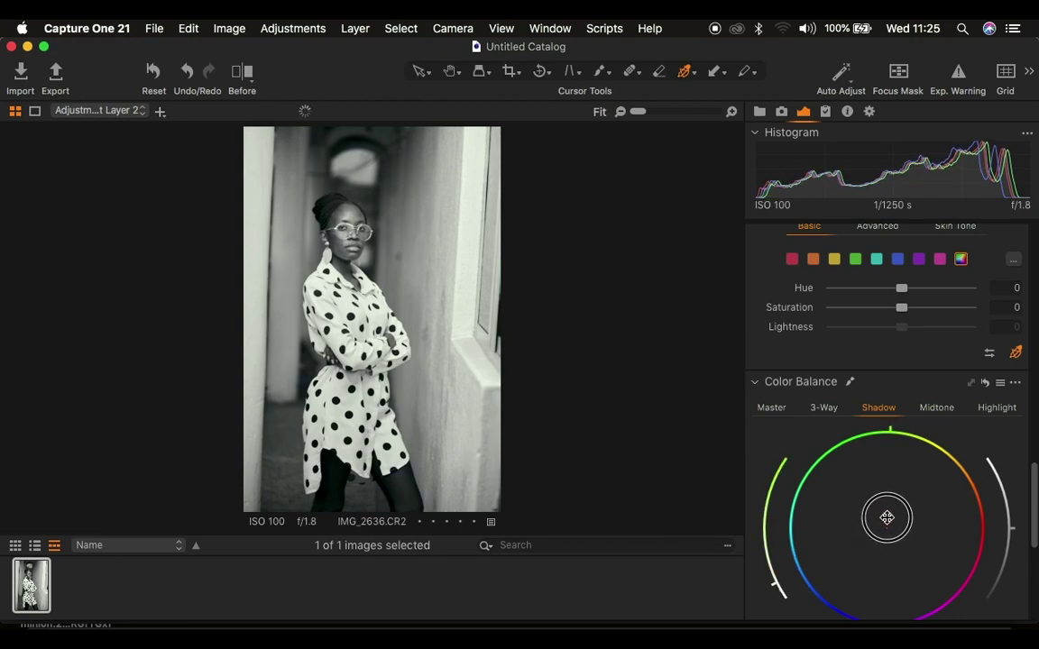
{"action": "left_click_drag", "start_coordinate": [886, 517], "coordinate": [888, 527]}
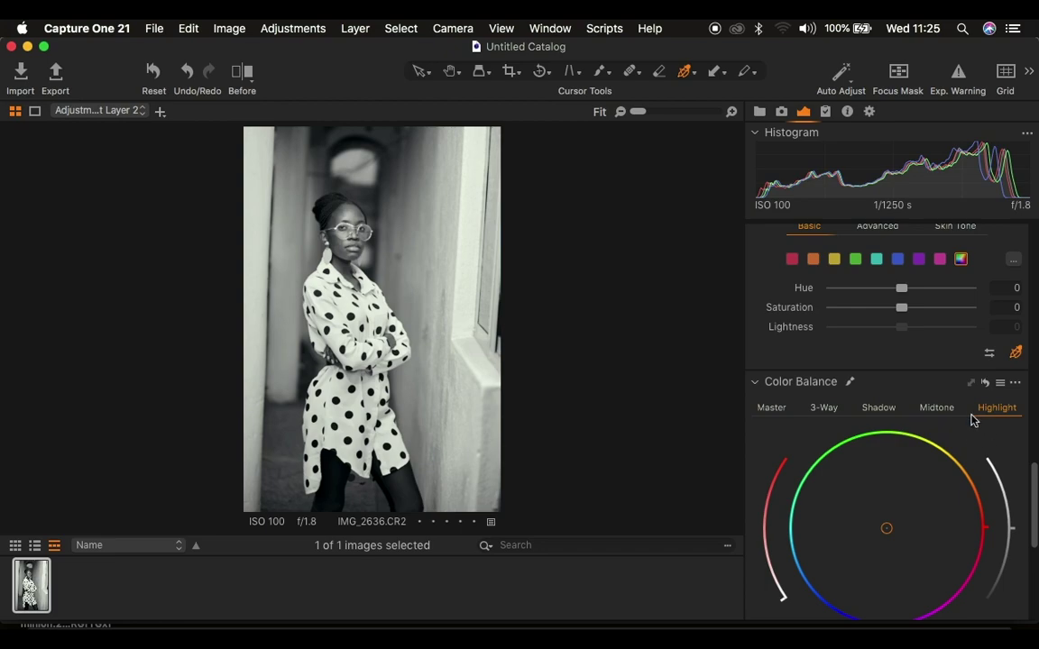
{"action": "left_click_drag", "start_coordinate": [885, 529], "coordinate": [888, 503]}
Erase Adjustment Layer 2's mask over the woman's face, ear, earring and neck to bring back their colour.
{"action": "scroll", "coordinate": [938, 407], "scroll_direction": "up", "scroll_amount": 10}
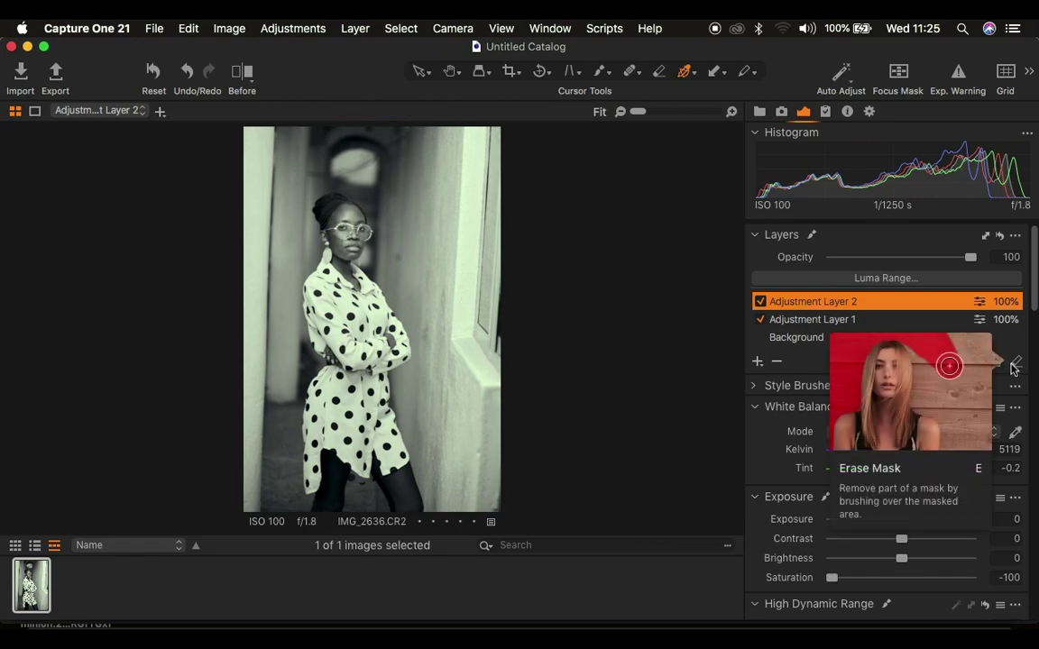
{"action": "left_click", "coordinate": [1012, 367]}
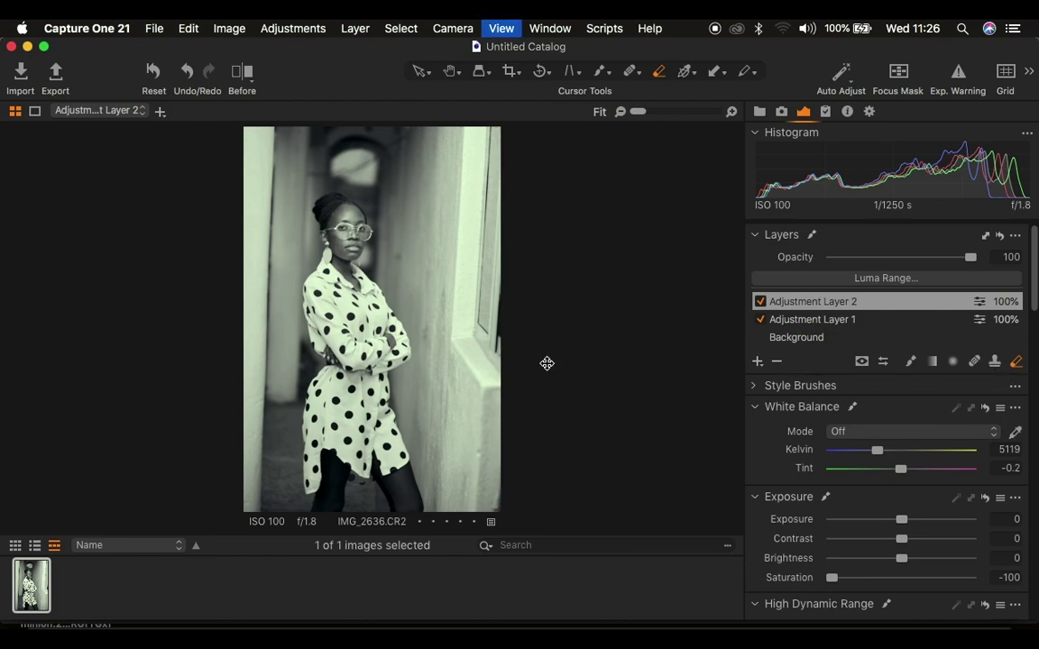
{"action": "key", "text": "super+equal"}
{"action": "key", "text": "super+equal"}
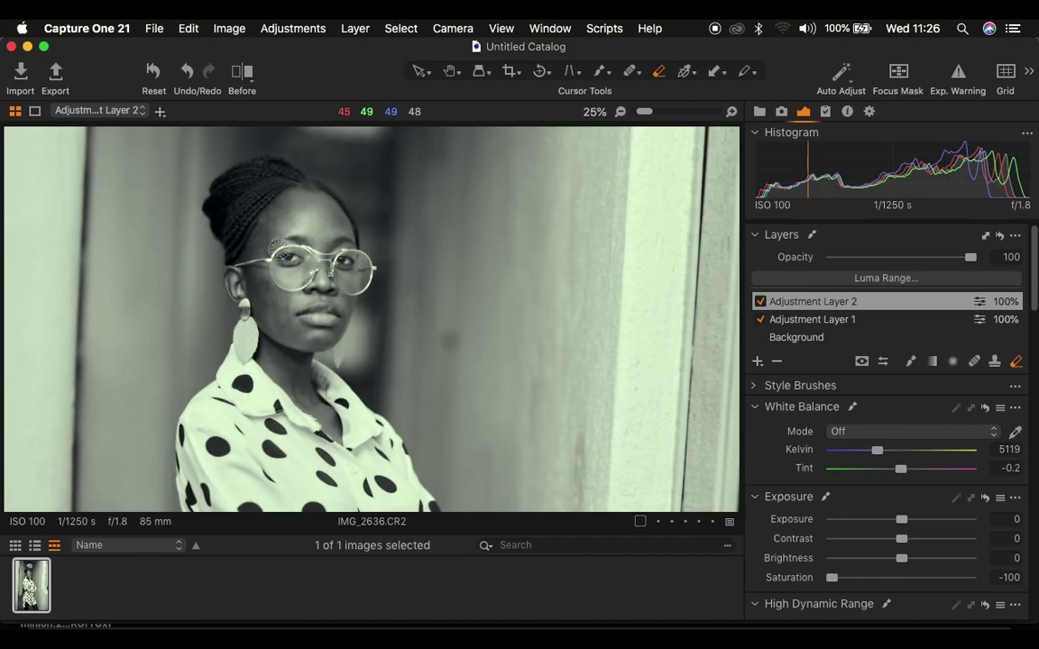
{"action": "mouse_move", "coordinate": [267, 232]}
{"action": "left_mouse_down"}
{"action": "mouse_move", "coordinate": [308, 199]}
{"action": "mouse_move", "coordinate": [321, 215]}
{"action": "mouse_move", "coordinate": [312, 198]}
{"action": "mouse_move", "coordinate": [324, 286]}
{"action": "mouse_move", "coordinate": [314, 224]}
{"action": "mouse_move", "coordinate": [307, 321]}
{"action": "mouse_move", "coordinate": [293, 307]}
{"action": "mouse_move", "coordinate": [291, 329]}
{"action": "mouse_move", "coordinate": [279, 327]}
{"action": "mouse_move", "coordinate": [260, 288]}
{"action": "mouse_move", "coordinate": [294, 383]}
{"action": "mouse_move", "coordinate": [264, 340]}
{"action": "mouse_move", "coordinate": [333, 425]}
{"action": "mouse_move", "coordinate": [297, 358]}
{"action": "mouse_move", "coordinate": [303, 378]}
{"action": "mouse_move", "coordinate": [305, 333]}
{"action": "mouse_move", "coordinate": [328, 327]}
{"action": "mouse_move", "coordinate": [336, 293]}
{"action": "mouse_move", "coordinate": [325, 332]}
{"action": "left_mouse_up"}
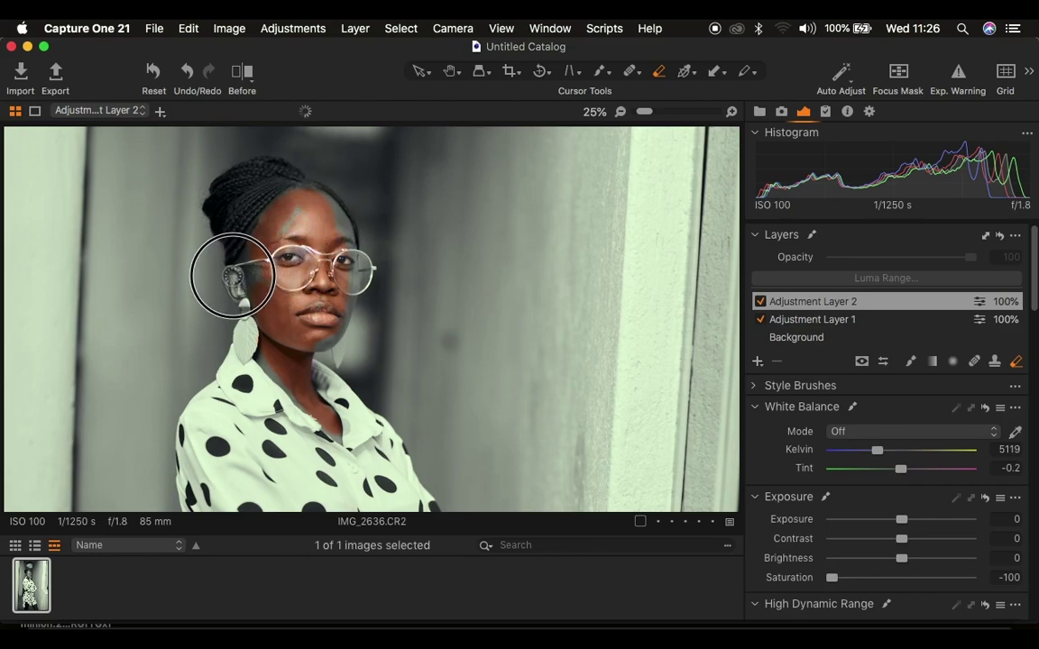
{"action": "mouse_move", "coordinate": [248, 336]}
{"action": "left_mouse_down"}
{"action": "mouse_move", "coordinate": [281, 362]}
{"action": "mouse_move", "coordinate": [259, 359]}
{"action": "mouse_move", "coordinate": [333, 433]}
{"action": "mouse_move", "coordinate": [296, 328]}
{"action": "mouse_move", "coordinate": [316, 330]}
{"action": "mouse_move", "coordinate": [307, 339]}
{"action": "mouse_move", "coordinate": [340, 308]}
{"action": "mouse_move", "coordinate": [342, 276]}
{"action": "mouse_move", "coordinate": [316, 348]}
{"action": "mouse_move", "coordinate": [346, 268]}
{"action": "mouse_move", "coordinate": [312, 218]}
{"action": "mouse_move", "coordinate": [342, 238]}
{"action": "mouse_move", "coordinate": [328, 207]}
{"action": "mouse_move", "coordinate": [347, 248]}
{"action": "mouse_move", "coordinate": [330, 204]}
{"action": "mouse_move", "coordinate": [344, 253]}
{"action": "mouse_move", "coordinate": [332, 216]}
{"action": "mouse_move", "coordinate": [305, 203]}
{"action": "mouse_move", "coordinate": [276, 227]}
{"action": "mouse_move", "coordinate": [297, 219]}
{"action": "mouse_move", "coordinate": [268, 222]}
{"action": "mouse_move", "coordinate": [303, 195]}
{"action": "mouse_move", "coordinate": [321, 202]}
{"action": "mouse_move", "coordinate": [251, 252]}
{"action": "mouse_move", "coordinate": [260, 231]}
{"action": "mouse_move", "coordinate": [263, 288]}
{"action": "mouse_move", "coordinate": [255, 264]}
{"action": "mouse_move", "coordinate": [246, 274]}
{"action": "mouse_move", "coordinate": [251, 258]}
{"action": "mouse_move", "coordinate": [237, 286]}
{"action": "mouse_move", "coordinate": [231, 275]}
{"action": "mouse_move", "coordinate": [253, 323]}
{"action": "mouse_move", "coordinate": [239, 340]}
{"action": "mouse_move", "coordinate": [257, 344]}
{"action": "mouse_move", "coordinate": [337, 430]}
{"action": "mouse_move", "coordinate": [301, 366]}
{"action": "mouse_move", "coordinate": [309, 330]}
{"action": "left_mouse_up"}
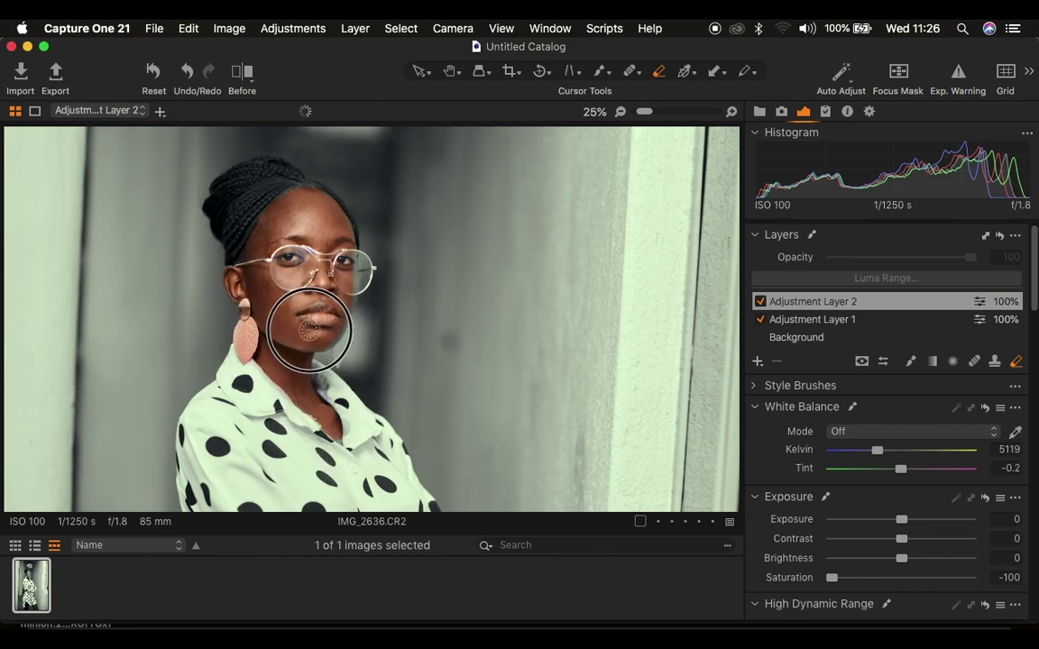
Erase Adjustment Layer 2's mask over the neck and open collar, the exposed forearm and the hand with blue nails.
{"action": "mouse_move", "coordinate": [297, 259]}
{"action": "left_mouse_down"}
{"action": "mouse_move", "coordinate": [279, 198]}
{"action": "mouse_move", "coordinate": [304, 186]}
{"action": "mouse_move", "coordinate": [333, 248]}
{"action": "mouse_move", "coordinate": [345, 242]}
{"action": "mouse_move", "coordinate": [348, 252]}
{"action": "mouse_move", "coordinate": [335, 331]}
{"action": "mouse_move", "coordinate": [341, 232]}
{"action": "mouse_move", "coordinate": [338, 256]}
{"action": "mouse_move", "coordinate": [333, 217]}
{"action": "mouse_move", "coordinate": [342, 289]}
{"action": "mouse_move", "coordinate": [325, 214]}
{"action": "mouse_move", "coordinate": [320, 224]}
{"action": "mouse_move", "coordinate": [308, 192]}
{"action": "mouse_move", "coordinate": [338, 259]}
{"action": "mouse_move", "coordinate": [350, 251]}
{"action": "mouse_move", "coordinate": [351, 267]}
{"action": "mouse_move", "coordinate": [292, 180]}
{"action": "mouse_move", "coordinate": [264, 285]}
{"action": "mouse_move", "coordinate": [236, 263]}
{"action": "mouse_move", "coordinate": [336, 406]}
{"action": "mouse_move", "coordinate": [336, 436]}
{"action": "mouse_move", "coordinate": [302, 352]}
{"action": "left_mouse_up"}
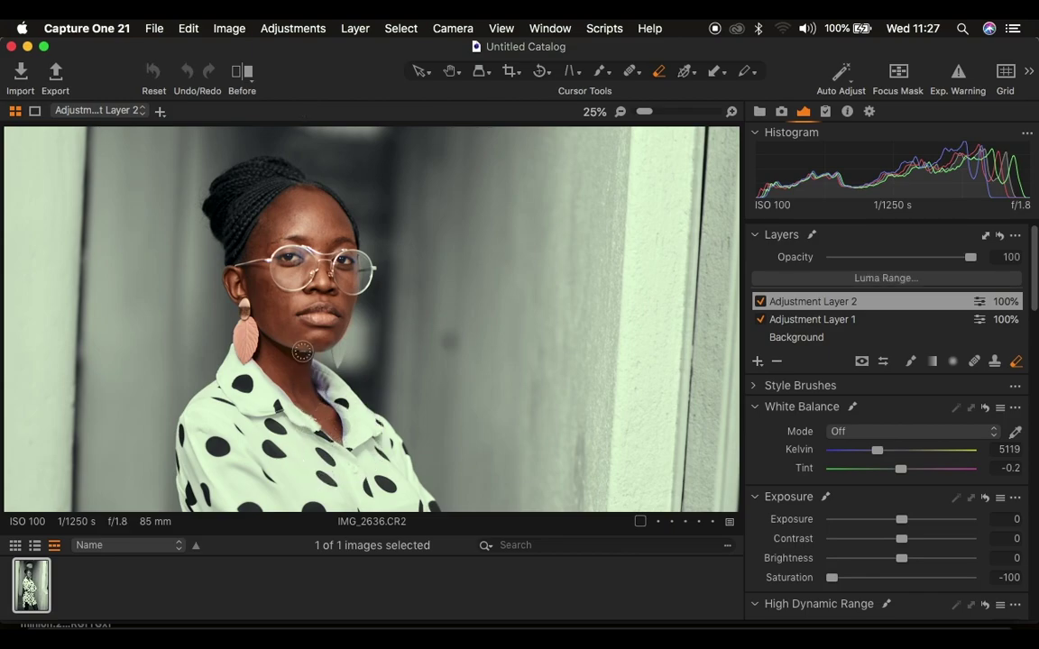
{"action": "key", "text": "super+0"}
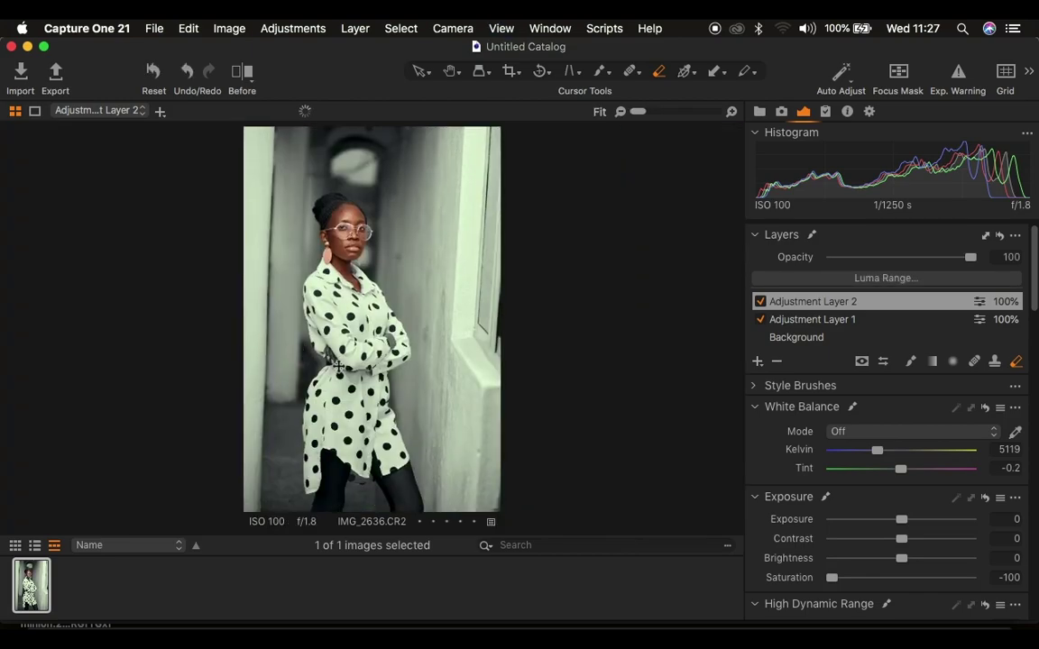
{"action": "key", "text": "super+plus"}
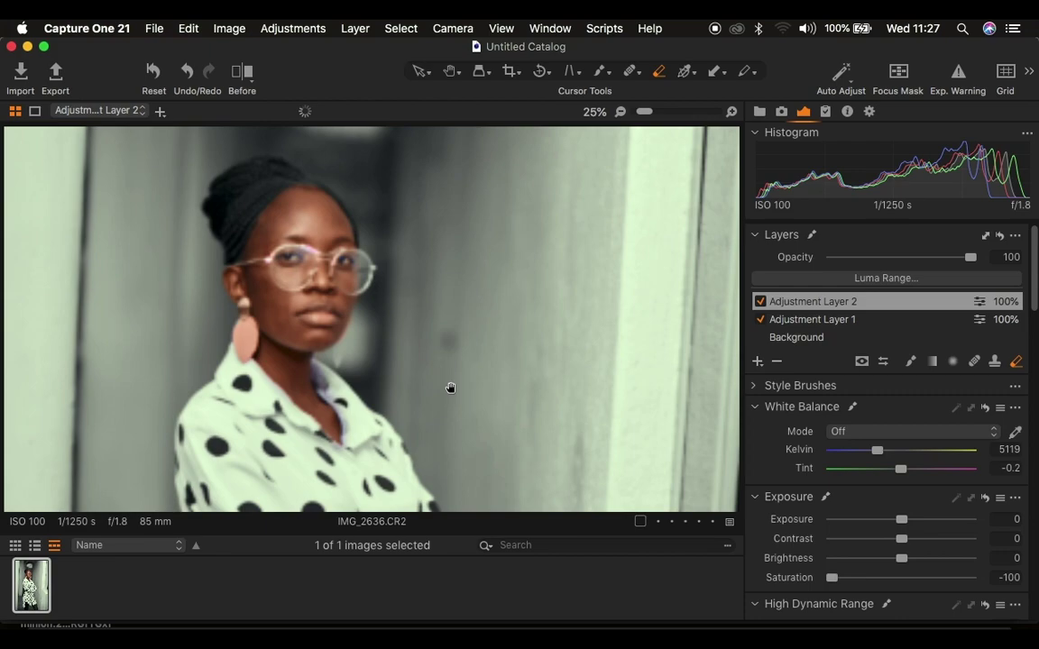
{"action": "scroll", "coordinate": [451, 297], "scroll_direction": "down", "scroll_amount": 10}
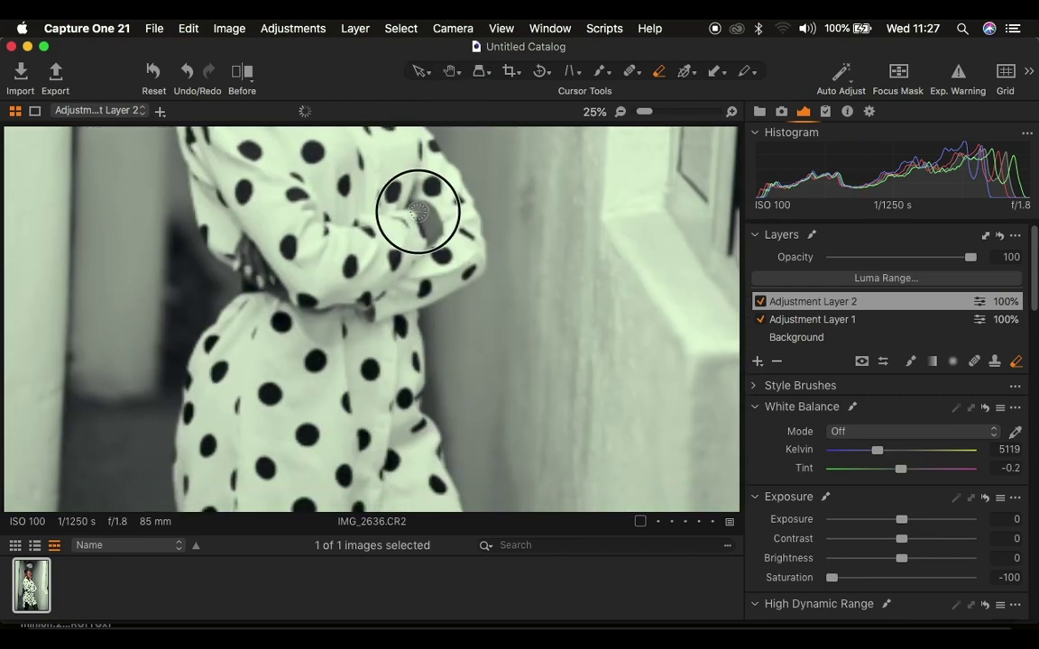
{"action": "left_click_drag", "start_coordinate": [424, 206], "coordinate": [430, 234]}
{"action": "mouse_move", "coordinate": [241, 253]}
{"action": "left_mouse_down"}
{"action": "mouse_move", "coordinate": [237, 245]}
{"action": "mouse_move", "coordinate": [260, 273]}
{"action": "mouse_move", "coordinate": [246, 232]}
{"action": "mouse_move", "coordinate": [267, 263]}
{"action": "mouse_move", "coordinate": [242, 263]}
{"action": "mouse_move", "coordinate": [267, 278]}
{"action": "mouse_move", "coordinate": [234, 257]}
{"action": "mouse_move", "coordinate": [260, 272]}
{"action": "left_mouse_up"}
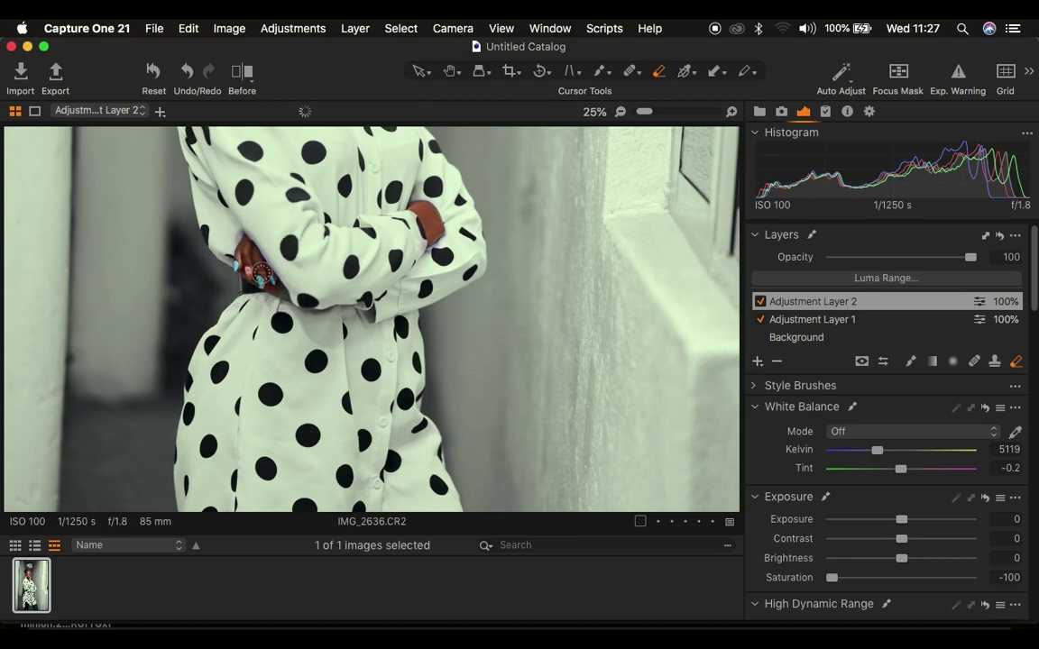
{"action": "key", "text": "super+0"}
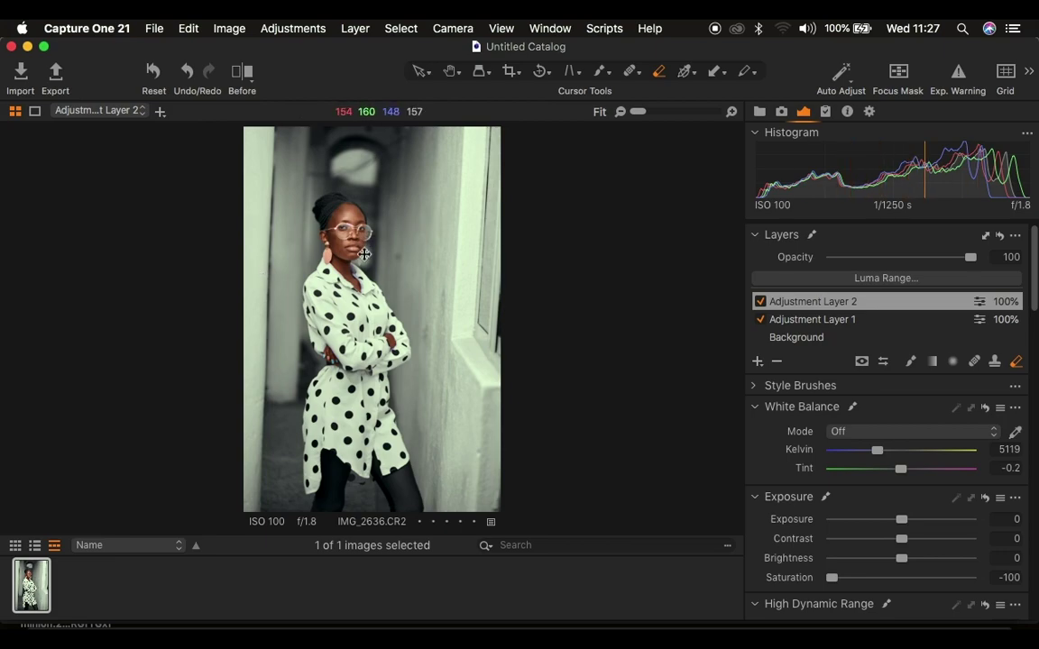
{"action": "key", "text": "super+equal"}
{"action": "key", "text": "super+equal"}
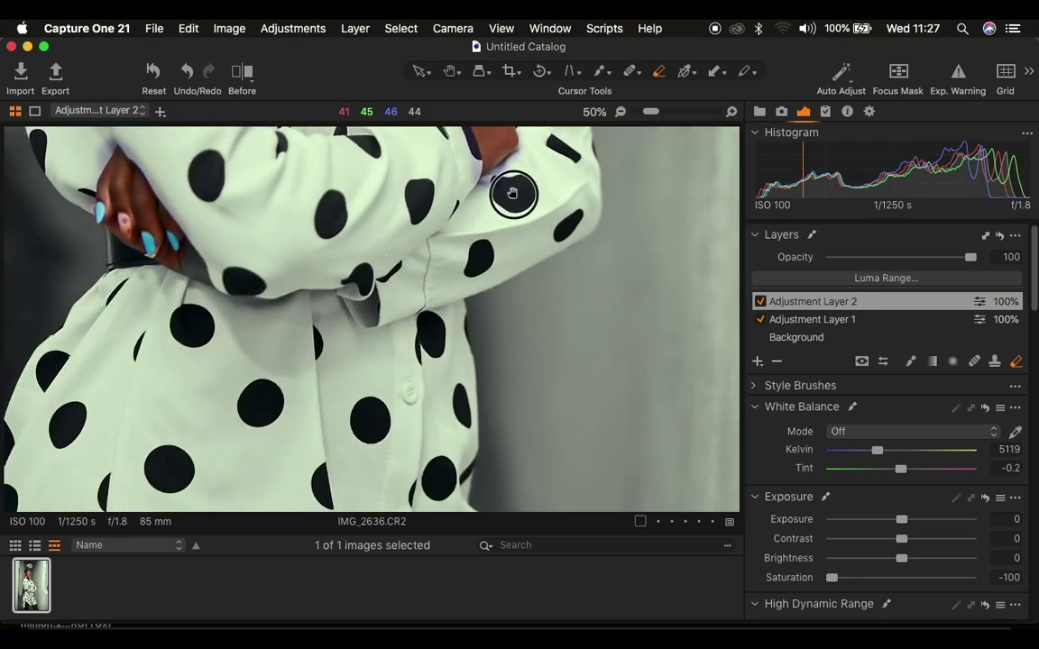
{"action": "left_click_drag", "start_coordinate": [186, 249], "coordinate": [200, 269]}
Erase Adjustment Layer 2's mask over the far earring and brush the mask back in over the background beside it.
{"action": "left_click_drag", "start_coordinate": [527, 167], "coordinate": [534, 444]}
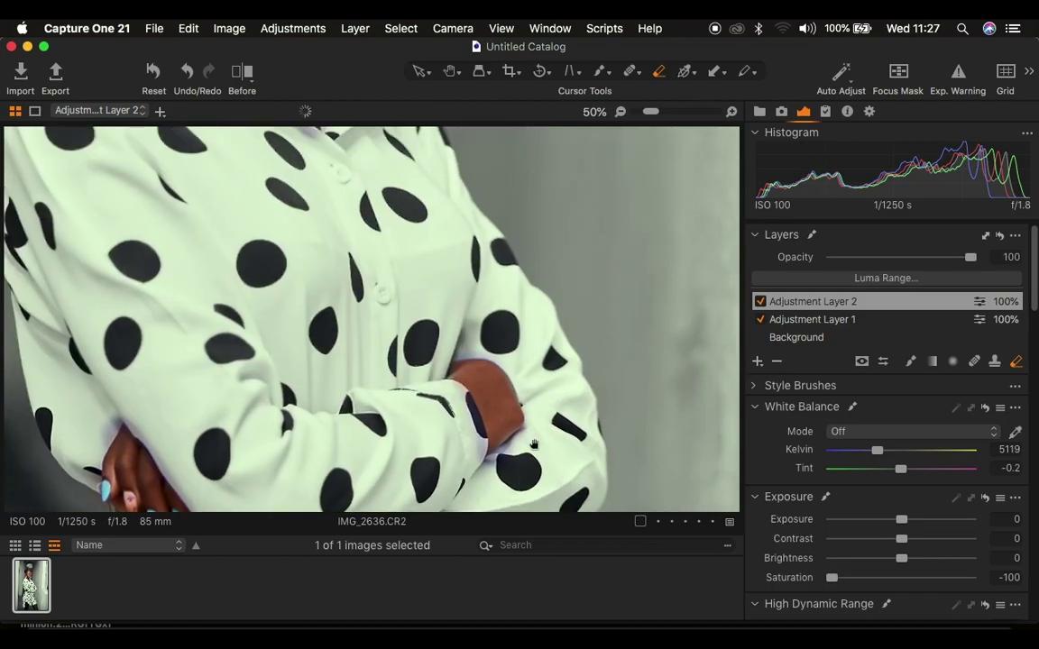
{"action": "left_click_drag", "start_coordinate": [513, 210], "coordinate": [536, 408]}
{"action": "left_click_drag", "start_coordinate": [480, 175], "coordinate": [526, 325]}
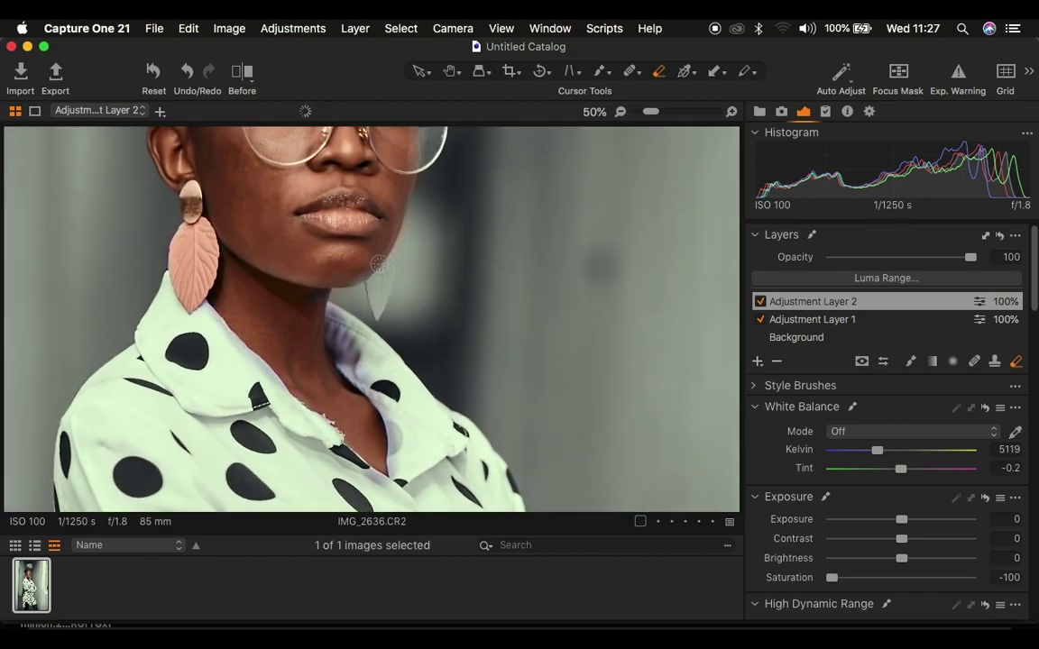
{"action": "mouse_move", "coordinate": [372, 261]}
{"action": "left_mouse_down"}
{"action": "mouse_move", "coordinate": [376, 290]}
{"action": "mouse_move", "coordinate": [381, 262]}
{"action": "mouse_move", "coordinate": [395, 269]}
{"action": "mouse_move", "coordinate": [395, 278]}
{"action": "mouse_move", "coordinate": [379, 191]}
{"action": "left_mouse_up"}
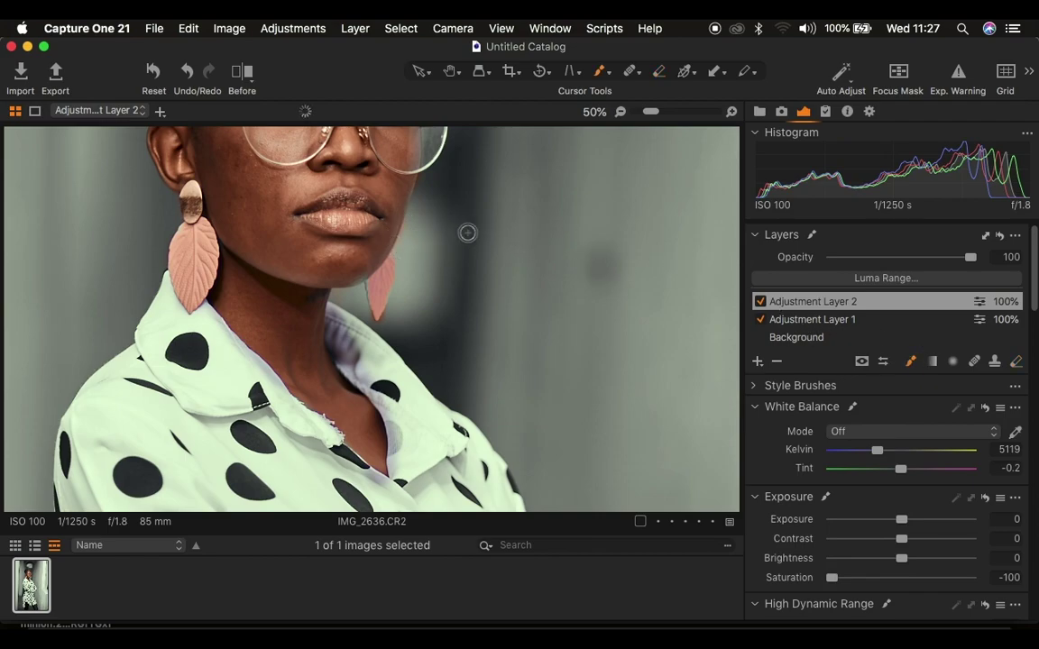
{"action": "mouse_move", "coordinate": [423, 216]}
{"action": "left_mouse_down"}
{"action": "mouse_move", "coordinate": [383, 286]}
{"action": "mouse_move", "coordinate": [390, 364]}
{"action": "left_mouse_up"}
{"action": "key", "text": "super+0"}
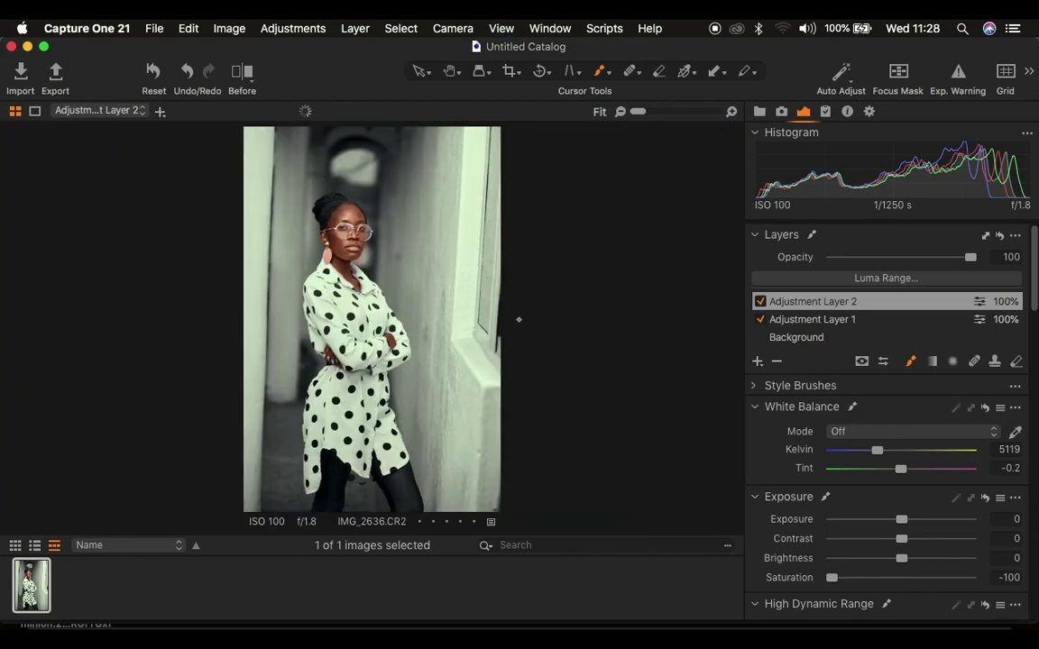
Push Adjustment Layer 2's Color Balance highlight tint further toward green and compare the portrait with its original in a split before/after view.
{"action": "scroll", "coordinate": [932, 538], "scroll_direction": "down", "scroll_amount": 6}
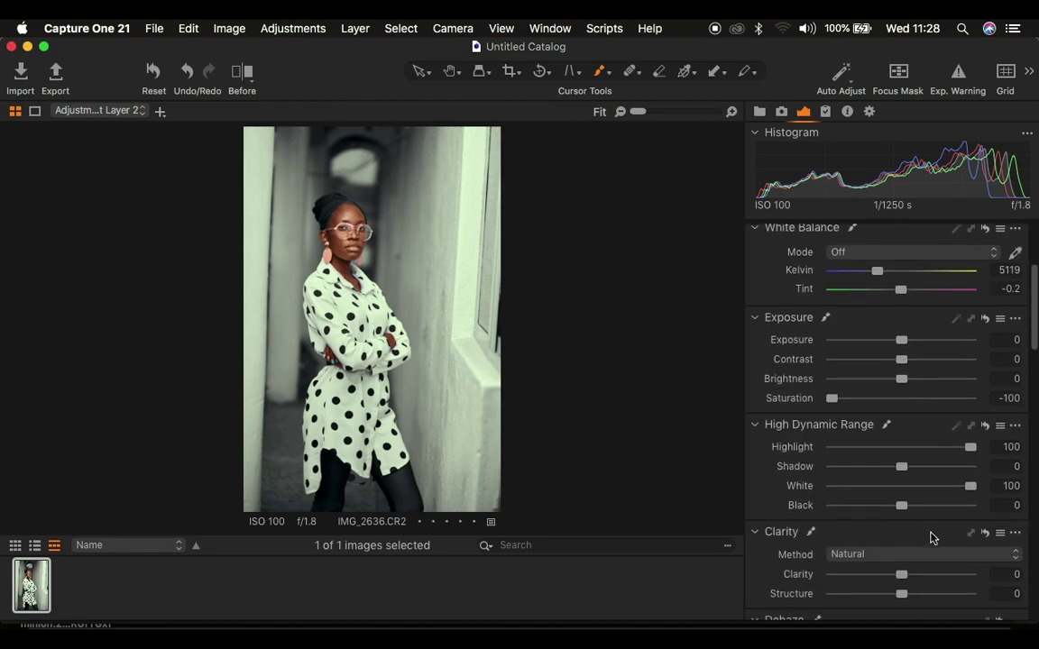
{"action": "scroll", "coordinate": [932, 539], "scroll_direction": "up", "scroll_amount": 6}
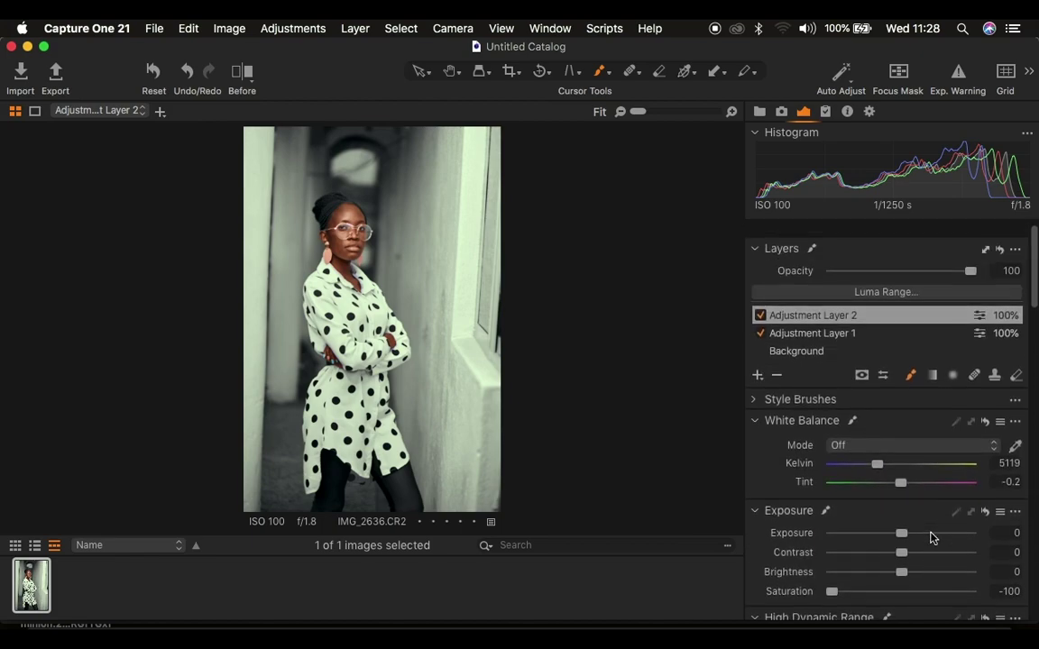
{"action": "scroll", "coordinate": [902, 576], "scroll_direction": "down", "scroll_amount": 3}
{"action": "scroll", "coordinate": [900, 575], "scroll_direction": "down", "scroll_amount": 10}
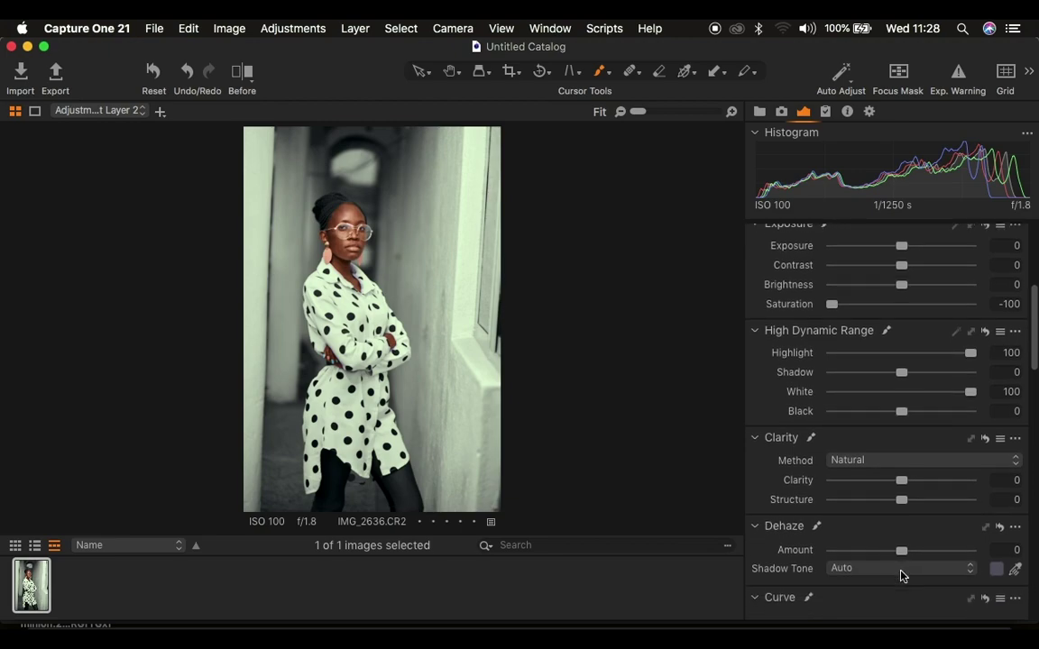
{"action": "scroll", "coordinate": [901, 576], "scroll_direction": "down", "scroll_amount": 6}
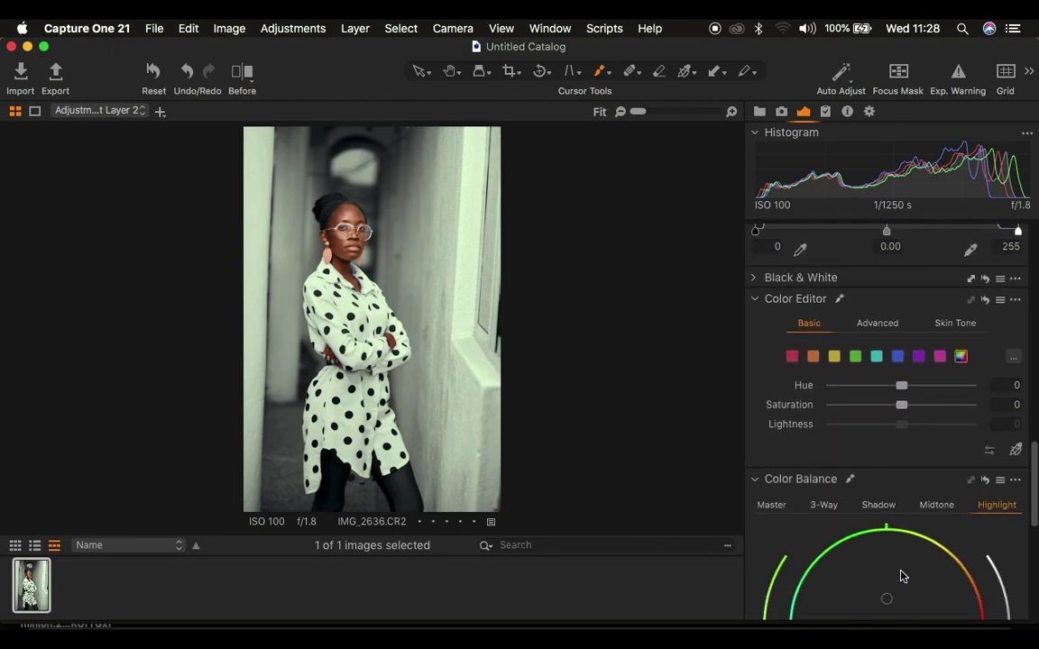
{"action": "left_click_drag", "start_coordinate": [886, 457], "coordinate": [887, 437]}
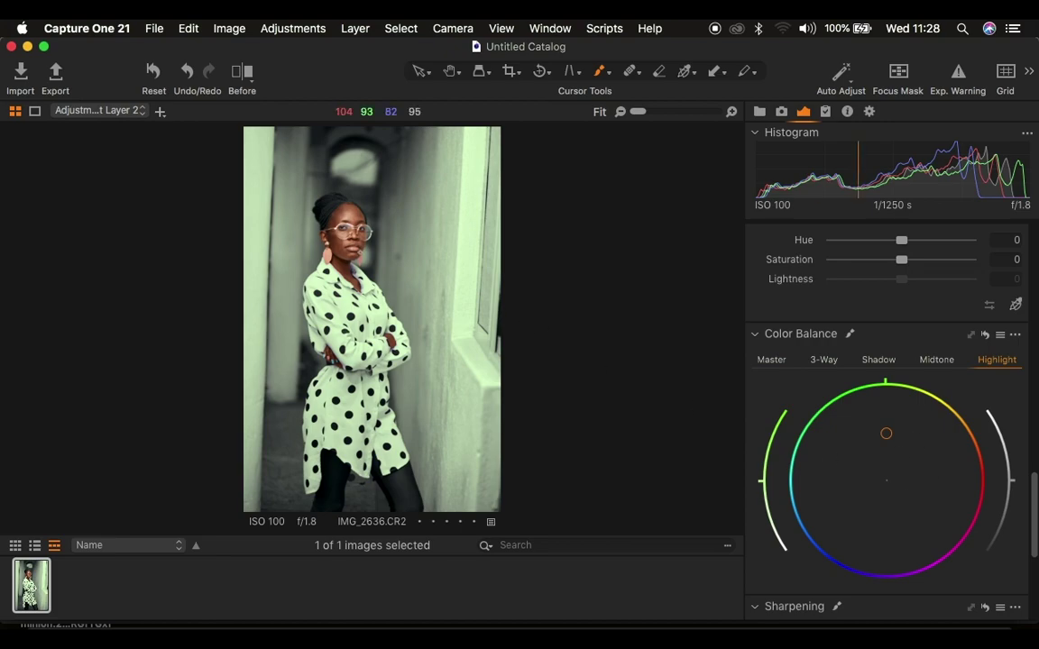
{"action": "left_click", "coordinate": [244, 79]}
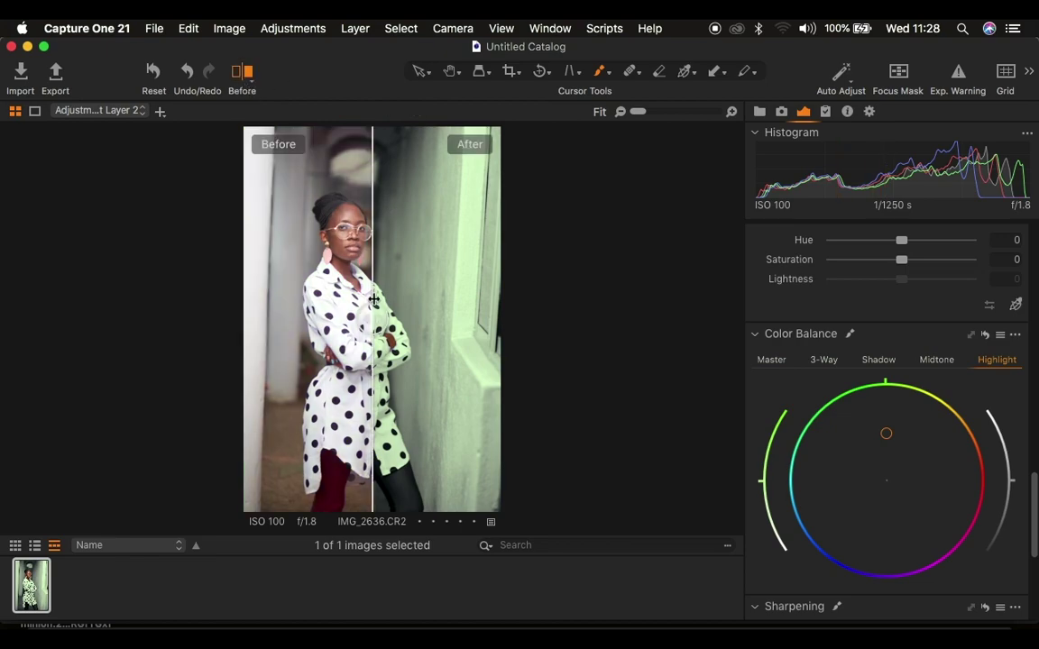
{"action": "left_click_drag", "start_coordinate": [373, 315], "coordinate": [156, 346]}
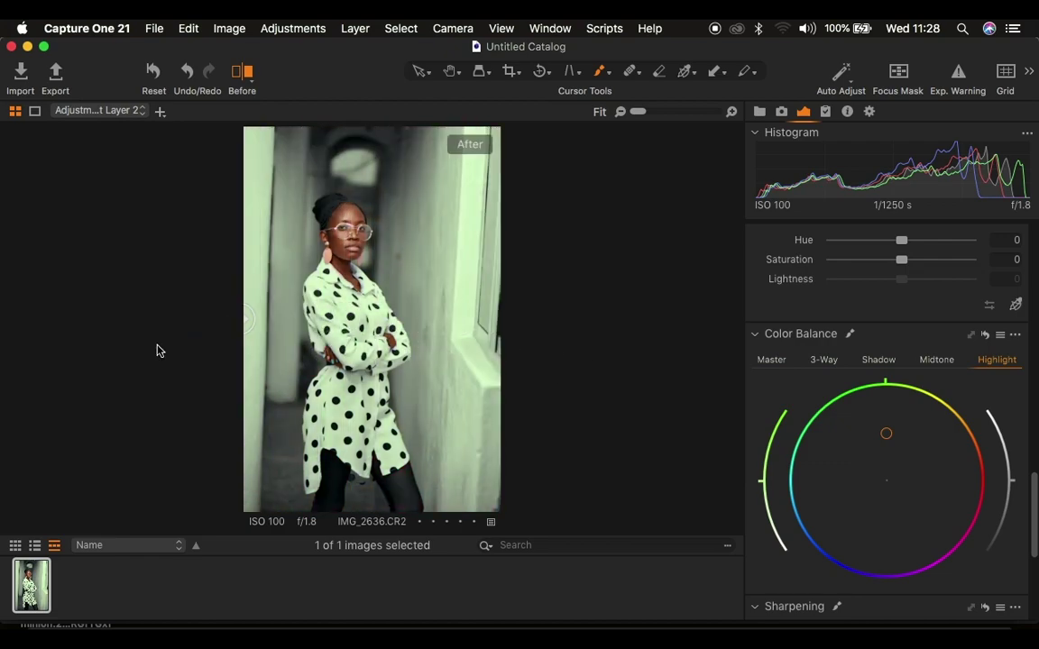